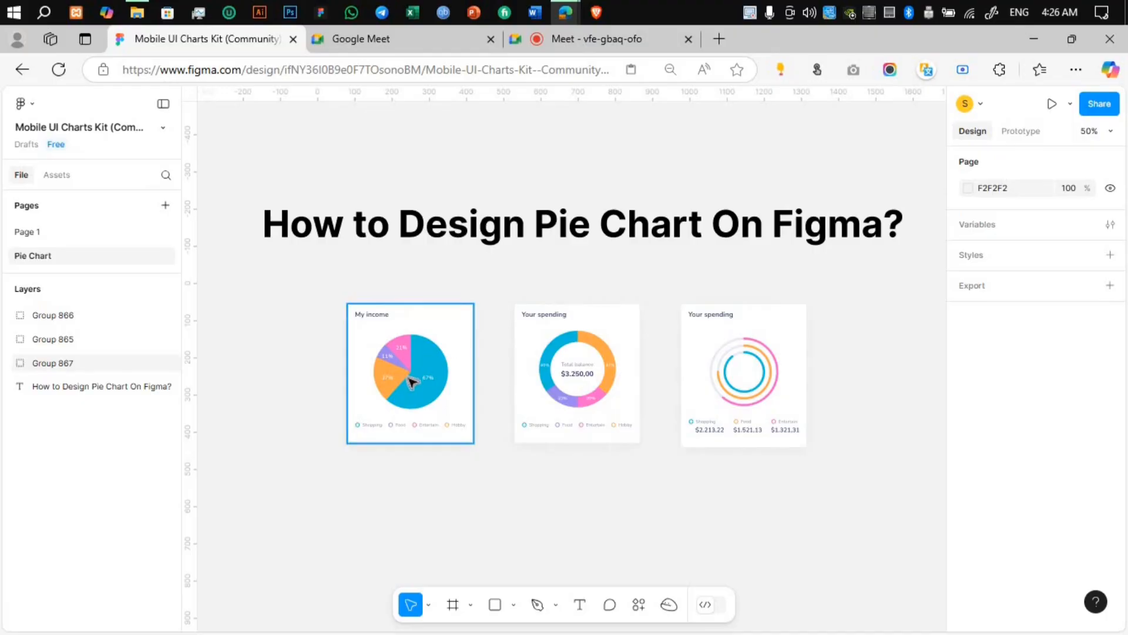
pyautogui.click(414, 382)
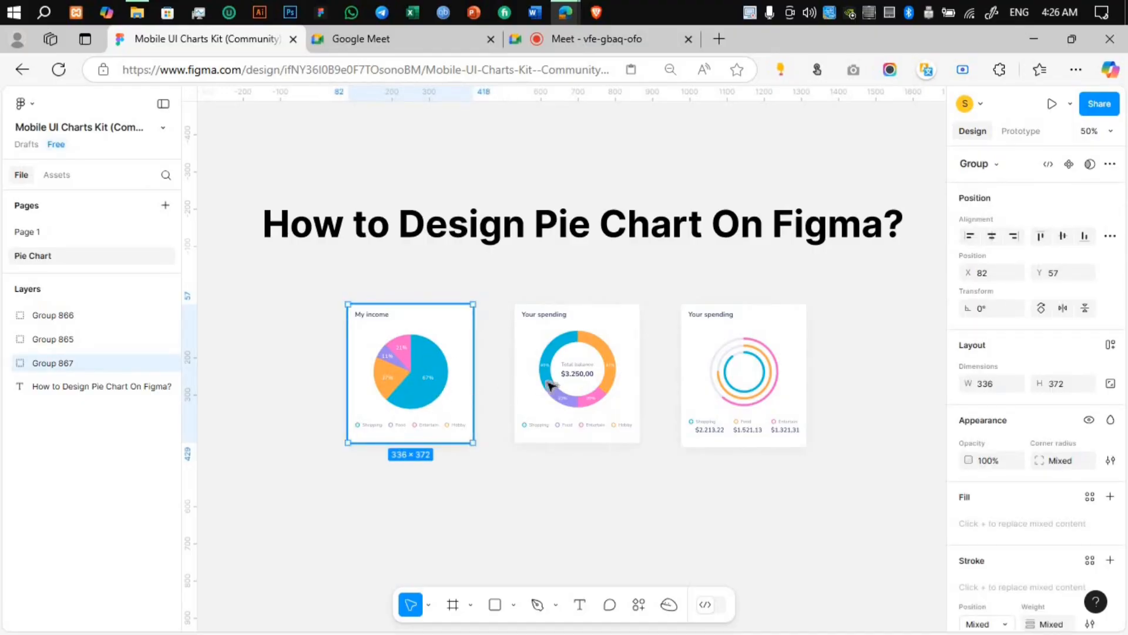
pyautogui.click(602, 401)
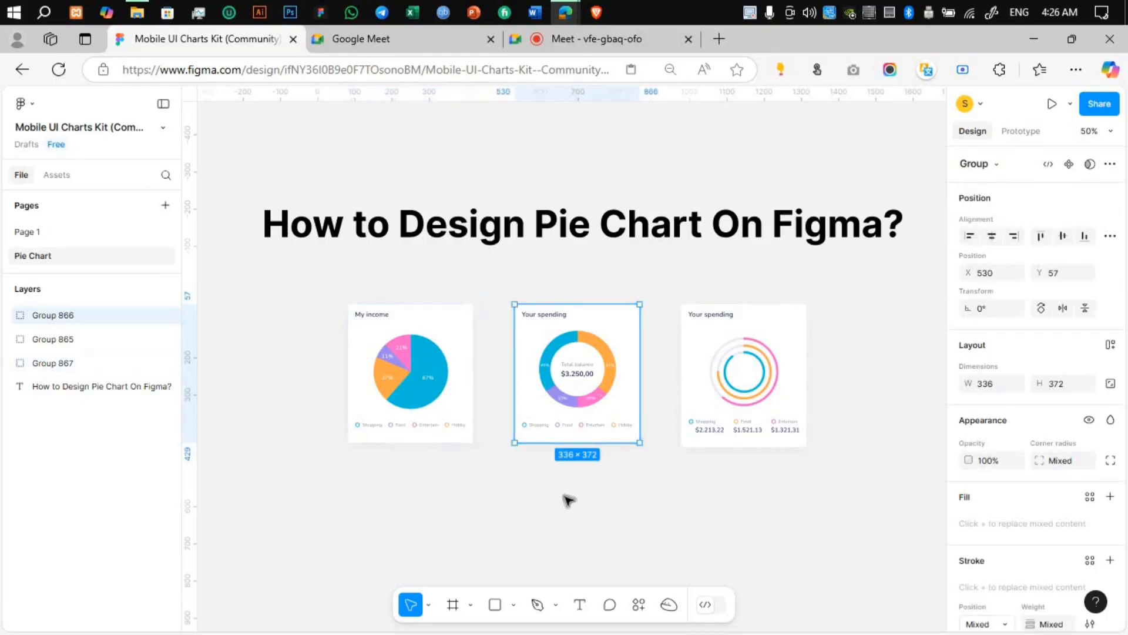
pyautogui.click(567, 499)
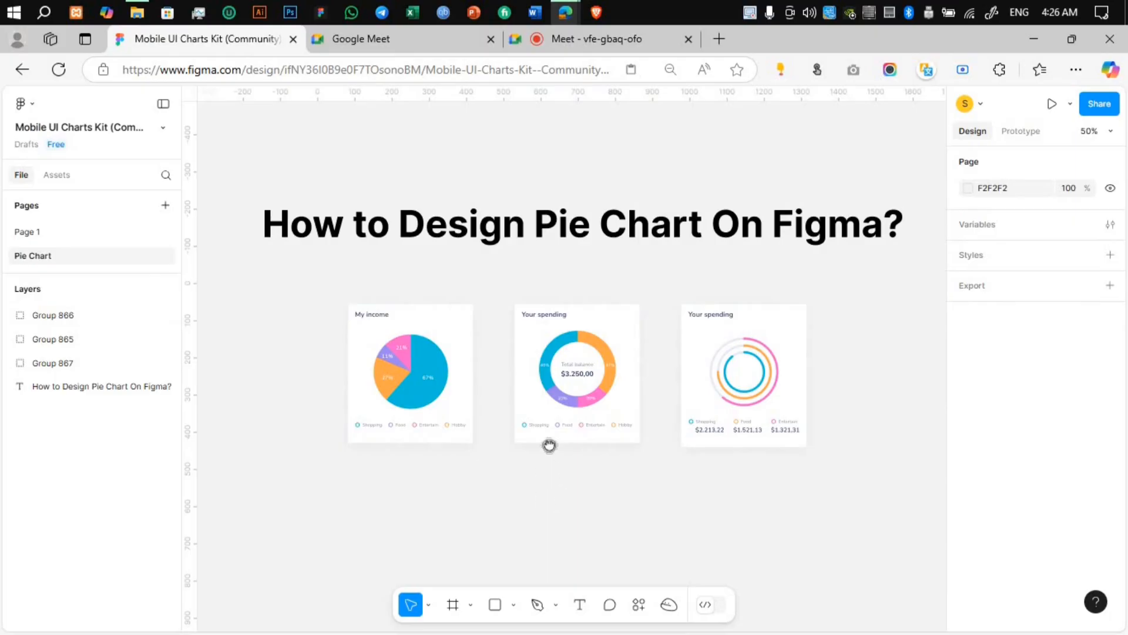
pyautogui.scroll(-3, 550, 423)
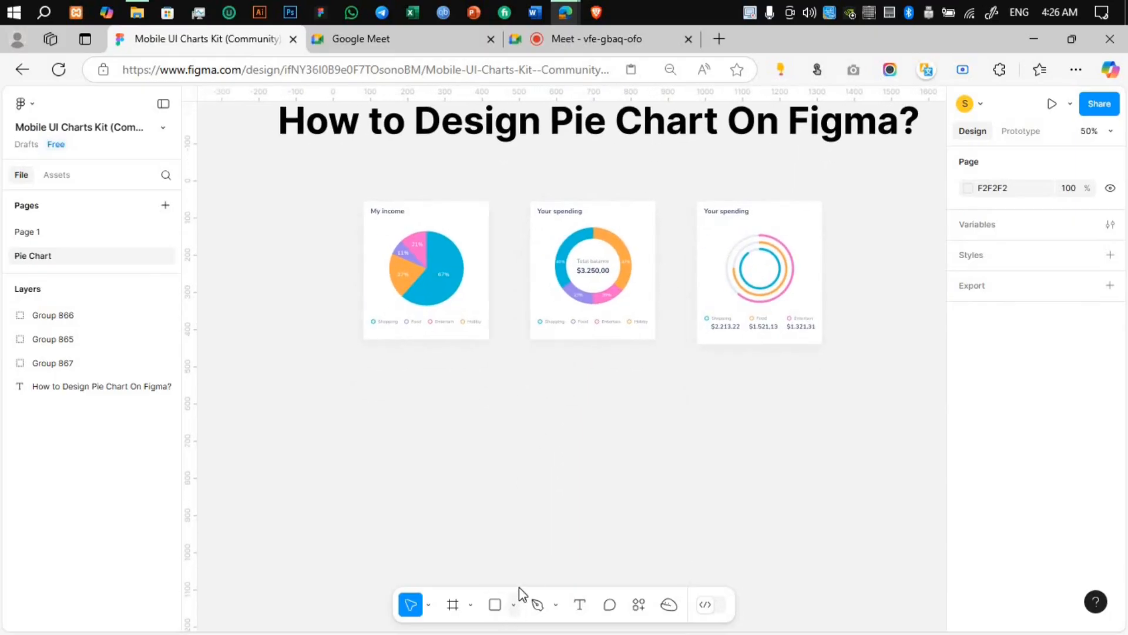
pyautogui.click(514, 603)
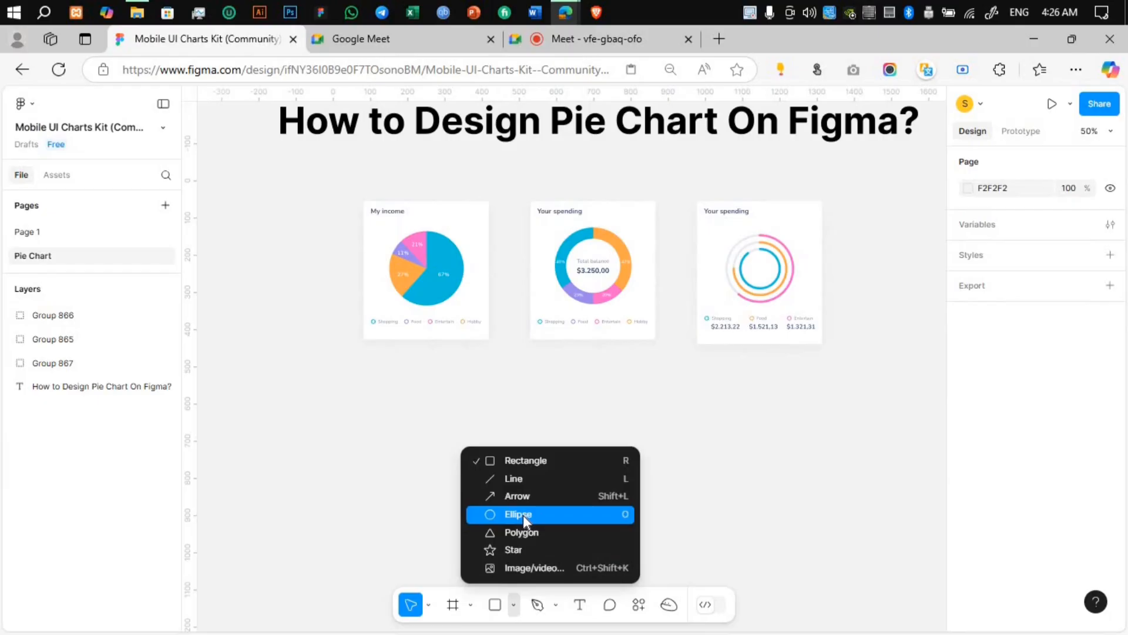
pyautogui.click(523, 515)
pyautogui.moveTo(378, 385); pyautogui.dragTo(460, 469)
pyautogui.press('i')
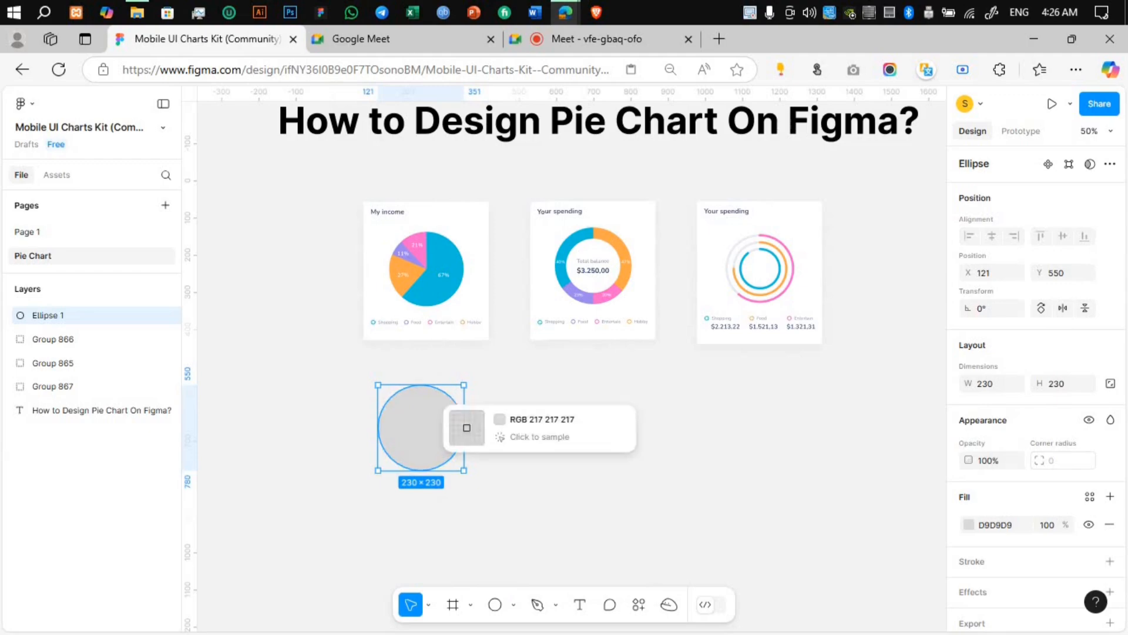
pyautogui.click(450, 251)
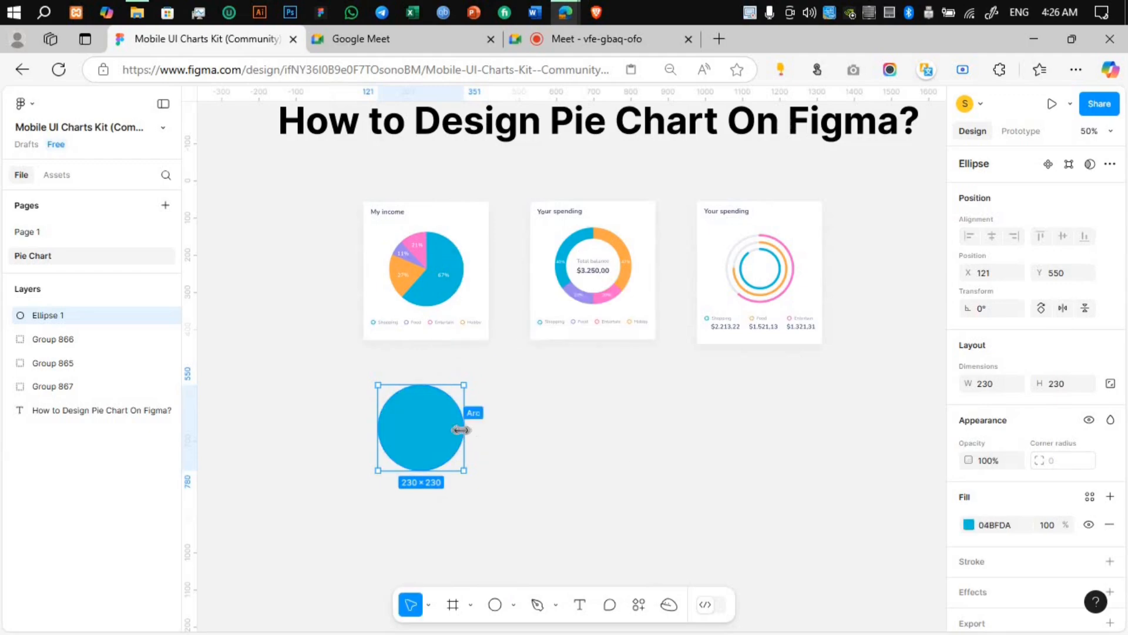
pyautogui.moveTo(457, 433); pyautogui.dragTo(414, 407)
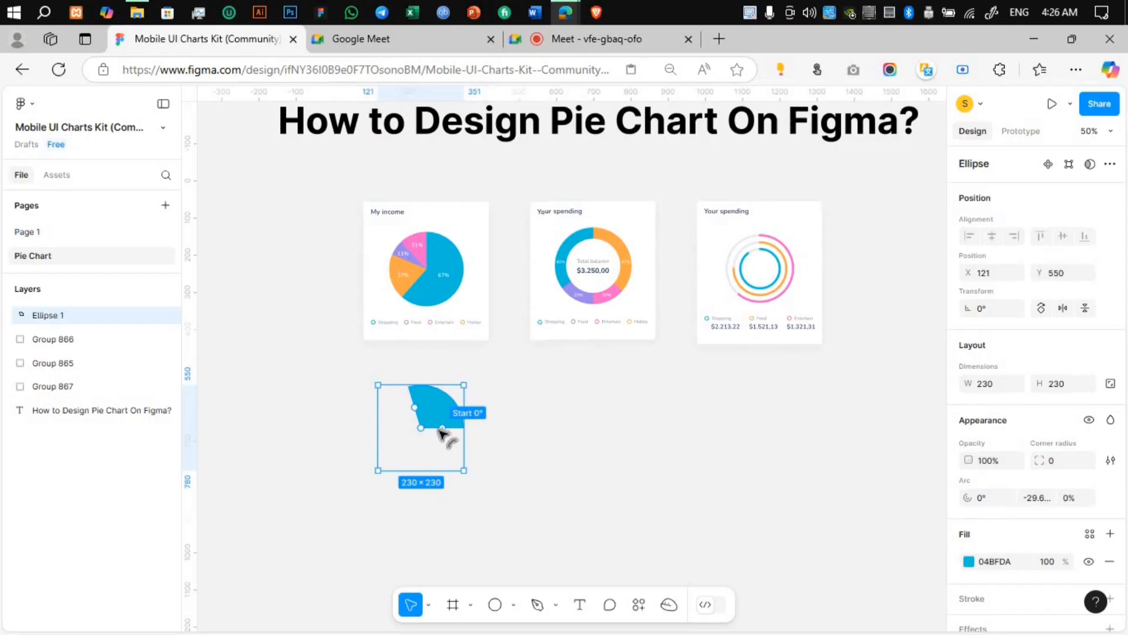
pyautogui.hotkey('ctrl', 'd')
pyautogui.moveTo(417, 412); pyautogui.dragTo(393, 412)
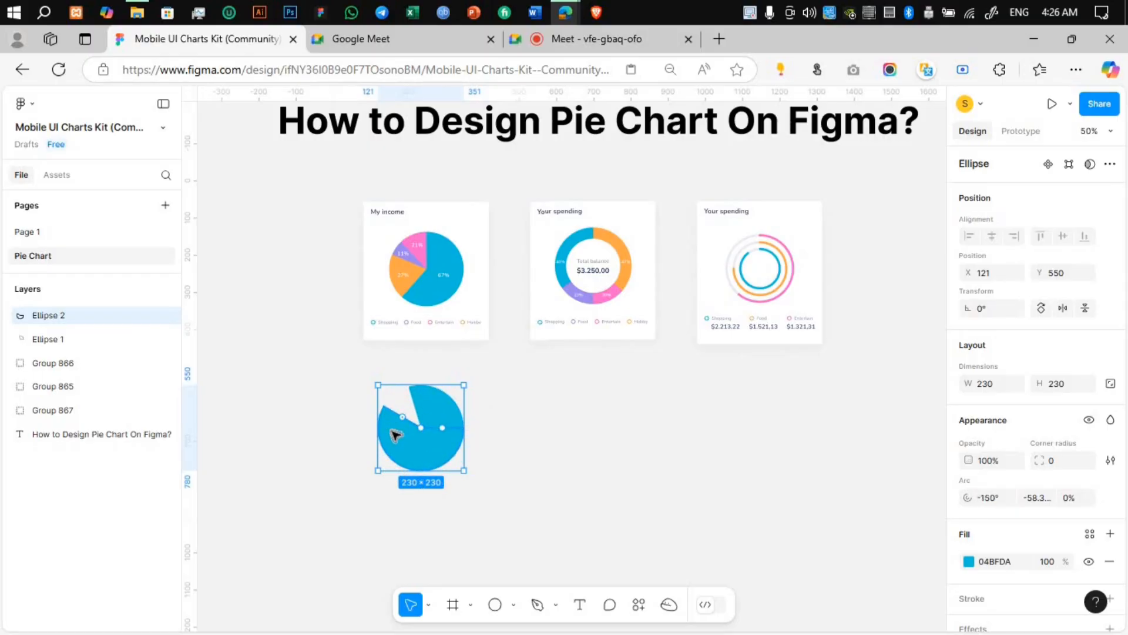
pyautogui.press('Delete')
pyautogui.click(456, 422)
pyautogui.press('Delete')
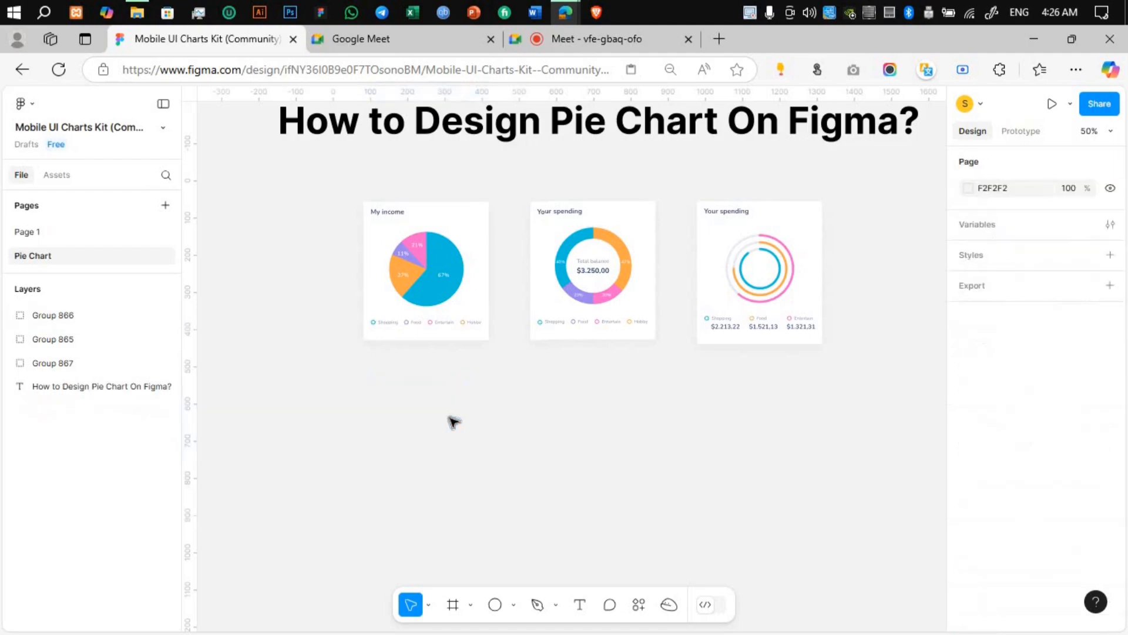
# Step: Draw a circle about 216 × 216 below the My income card and fill it with that pie chart's blue
pyautogui.click(495, 605)
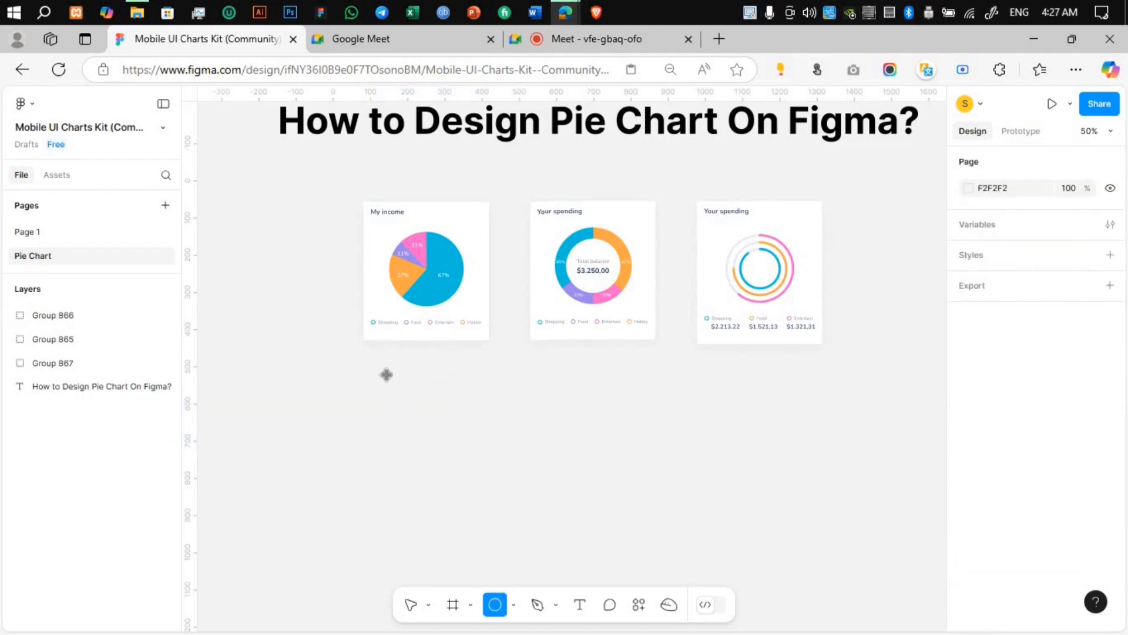
pyautogui.moveTo(430, 442)
pyautogui.mouseDown()
pyautogui.moveTo(431, 456)
pyautogui.moveTo(439, 450)
pyautogui.mouseUp()
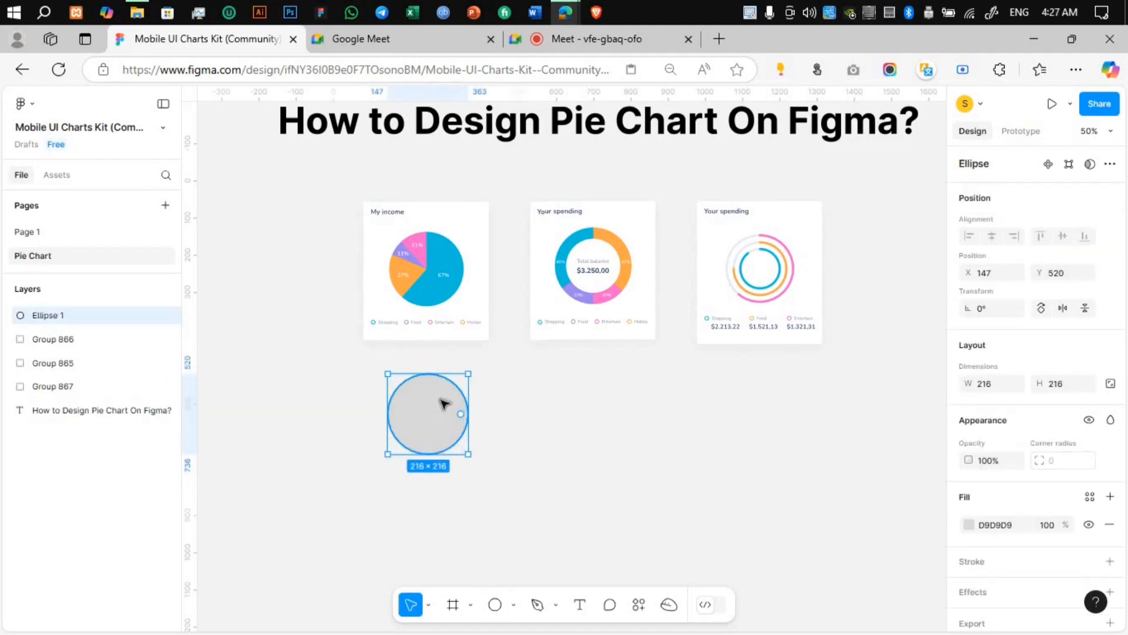
pyautogui.press('i')
pyautogui.click(438, 302)
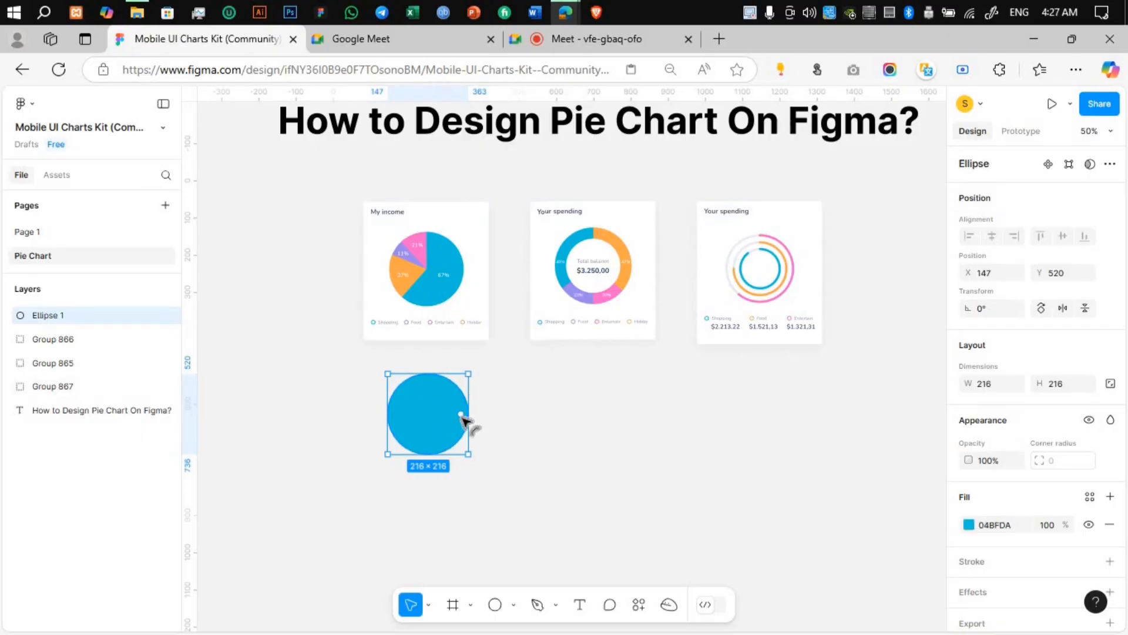
# Step: Cut the blue circle into a pie slice with an arc start of 105° and a sweep of about -54.17%
pyautogui.moveTo(445, 428); pyautogui.dragTo(433, 434)
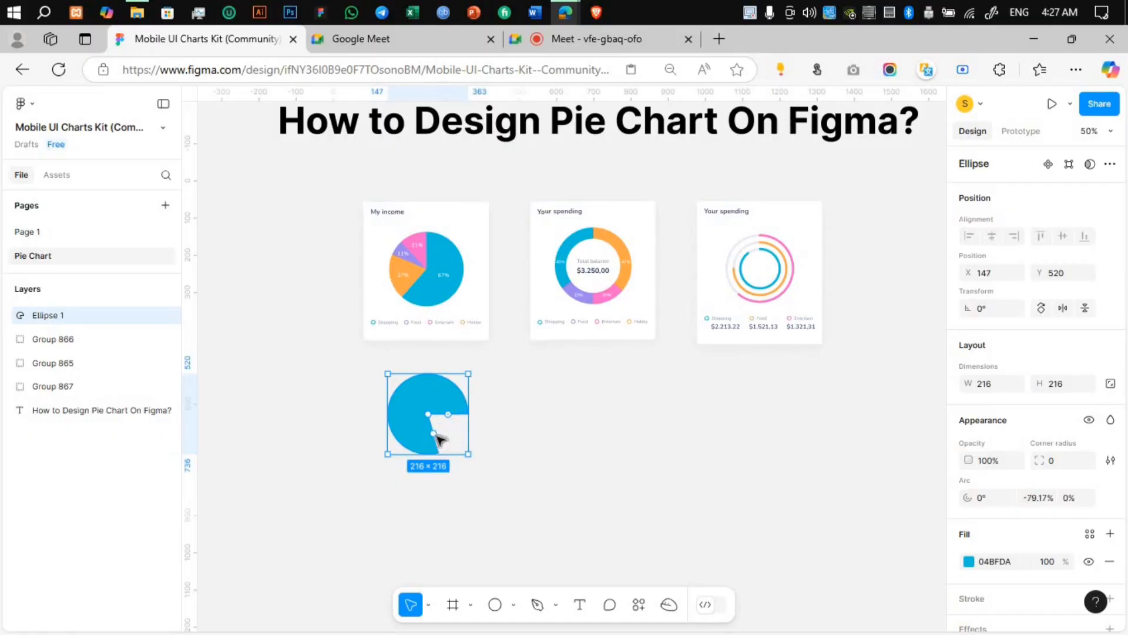
pyautogui.moveTo(433, 434)
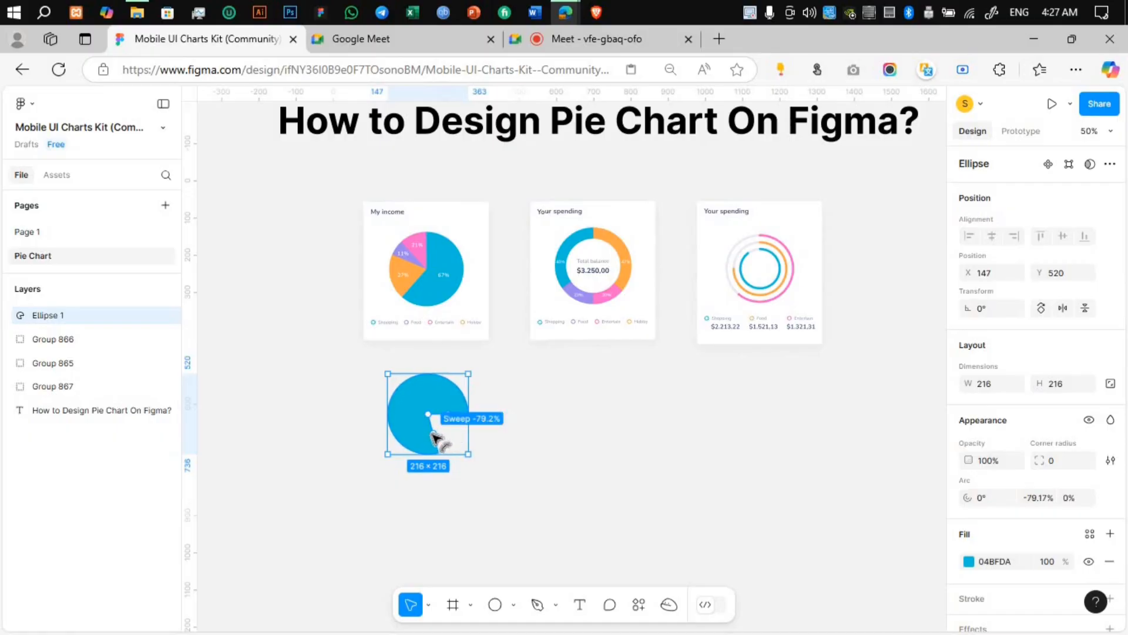
pyautogui.moveTo(432, 430)
pyautogui.mouseDown()
pyautogui.moveTo(398, 438)
pyautogui.moveTo(401, 405)
pyautogui.moveTo(413, 399)
pyautogui.moveTo(406, 428)
pyautogui.moveTo(433, 446)
pyautogui.moveTo(412, 428)
pyautogui.moveTo(420, 444)
pyautogui.mouseUp()
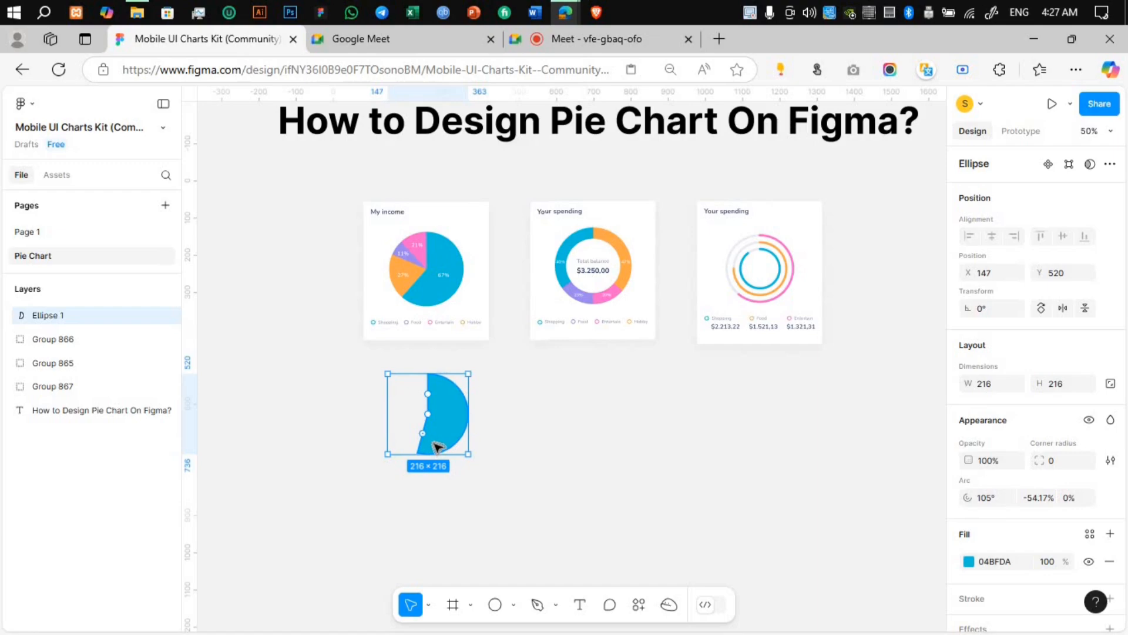
# Step: Duplicate the blue slice, set the copy's arc start to -90° and sweep to -12.5%, and give it the sample chart's pink fill
pyautogui.hotkey('ctrl', 'd')
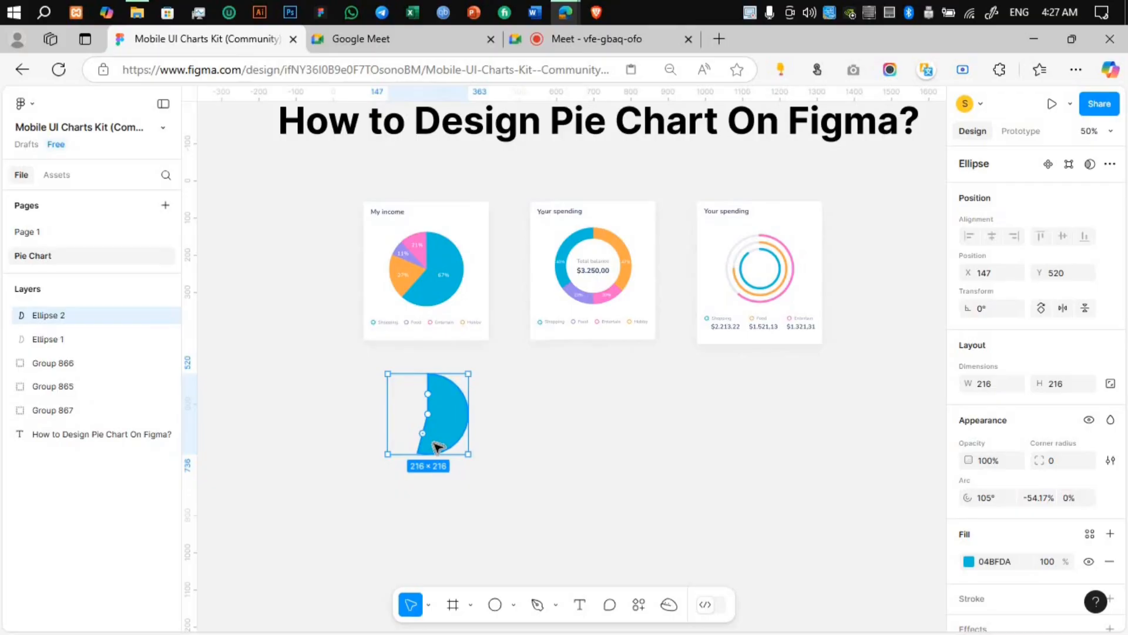
pyautogui.moveTo(427, 437); pyautogui.dragTo(428, 378)
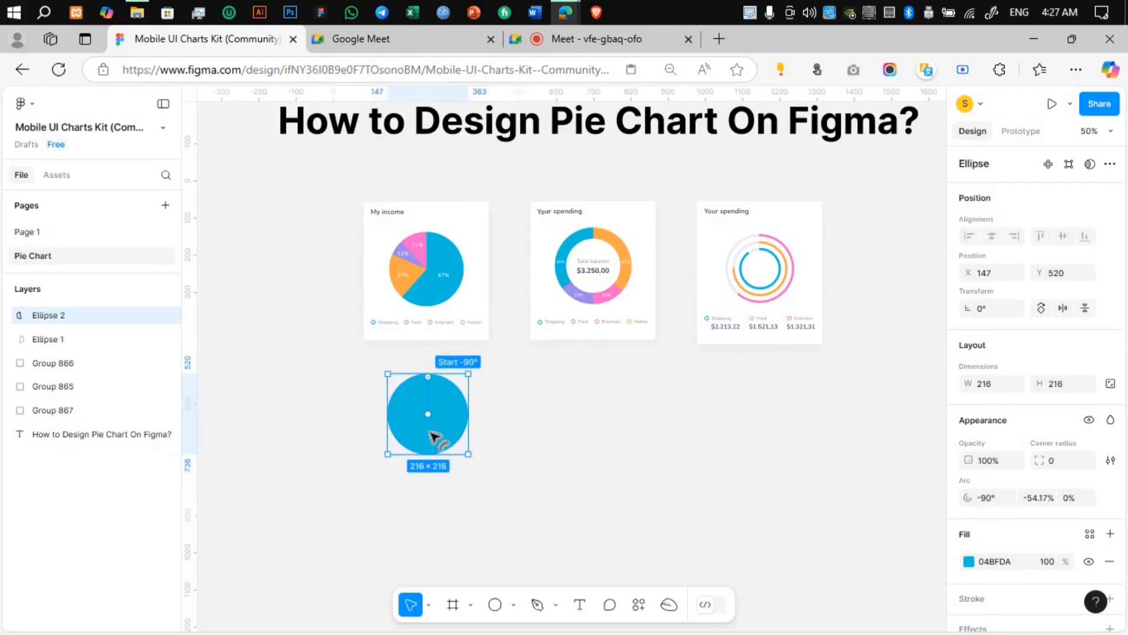
pyautogui.moveTo(418, 439); pyautogui.dragTo(414, 401)
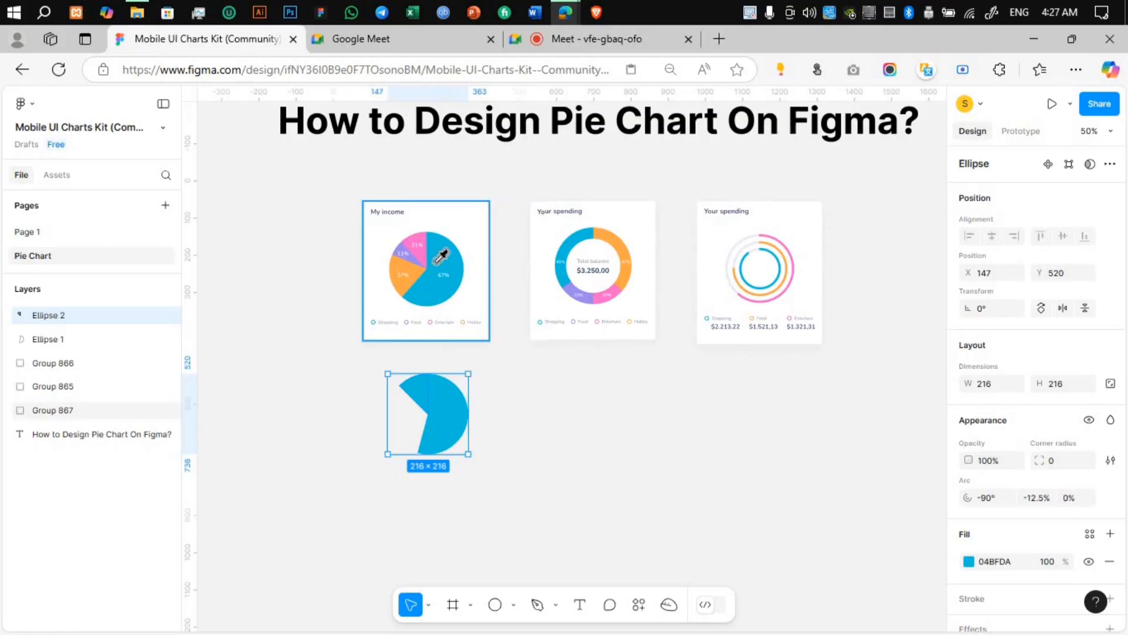
pyautogui.press('i')
pyautogui.click(419, 244)
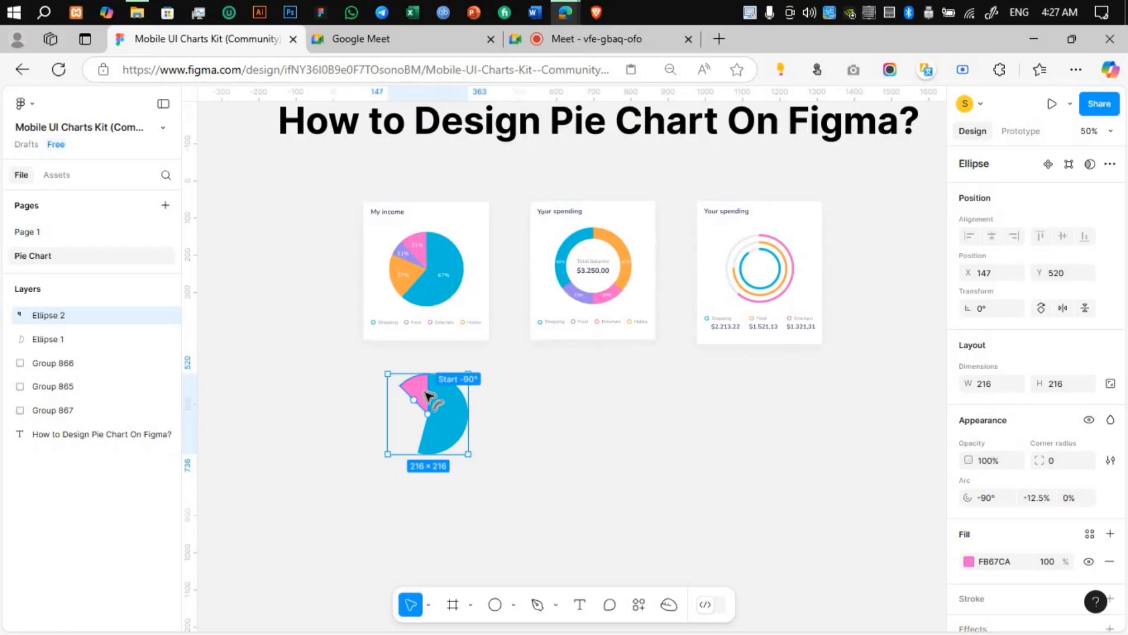
# Step: Duplicate the pink slice, set the copy's arc start to -135° and sweep to -8.33%, and give it the sample chart's purple fill
pyautogui.hotkey('ctrl', 'd')
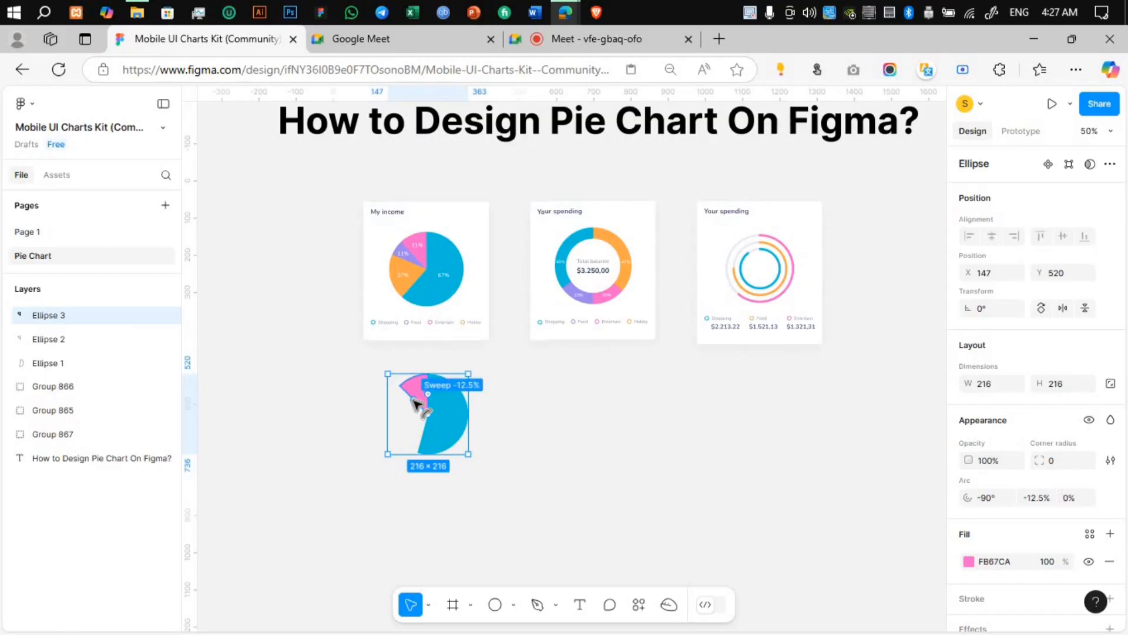
pyautogui.moveTo(412, 409)
pyautogui.mouseDown()
pyautogui.moveTo(404, 427)
pyautogui.moveTo(415, 405)
pyautogui.moveTo(409, 414)
pyautogui.moveTo(404, 397)
pyautogui.moveTo(413, 439)
pyautogui.moveTo(410, 413)
pyautogui.mouseUp()
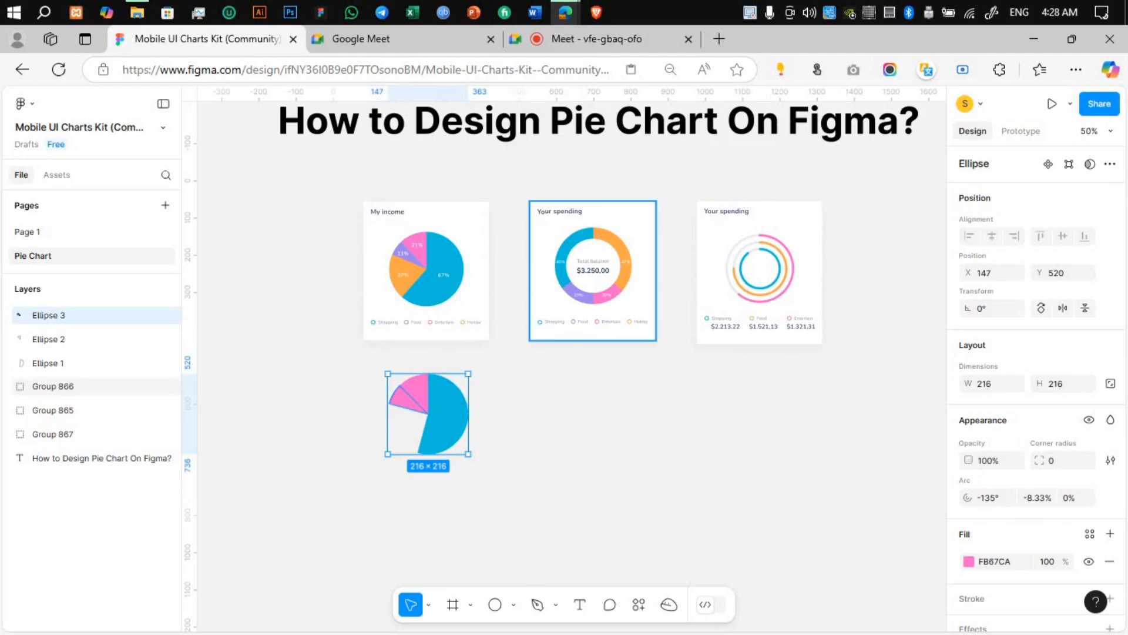
pyautogui.press('i')
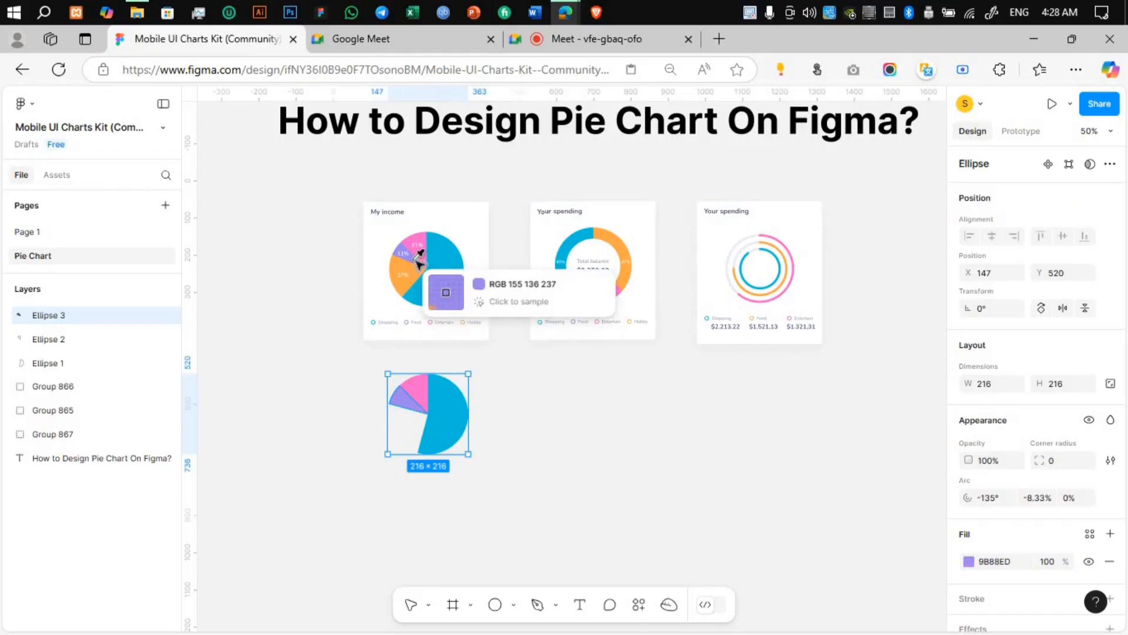
pyautogui.click(418, 262)
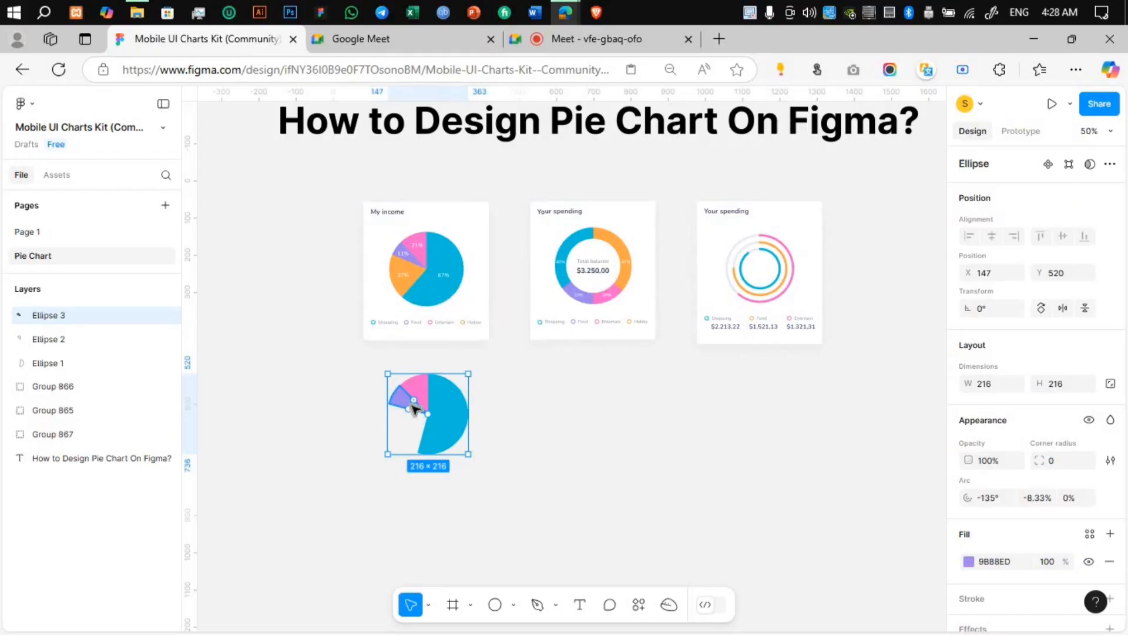
# Step: Duplicate the purple slice, fill the remaining gap with arc start -165° and sweep -25%, and apply the sample chart's orange fill
pyautogui.hotkey('ctrl', 'd')
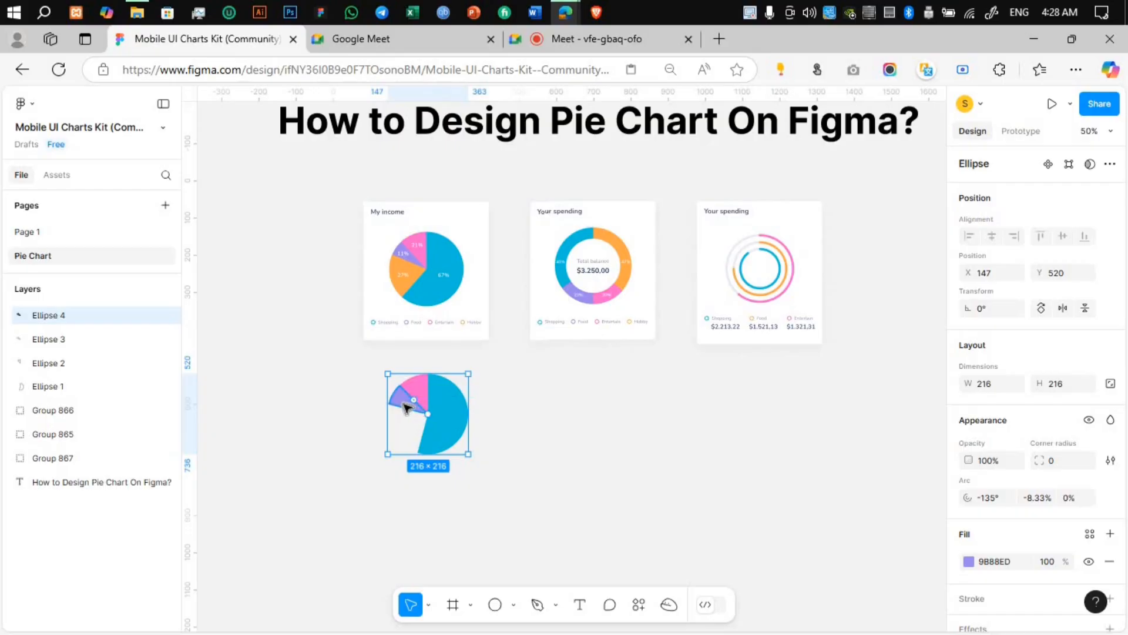
pyautogui.moveTo(410, 414); pyautogui.dragTo(430, 443)
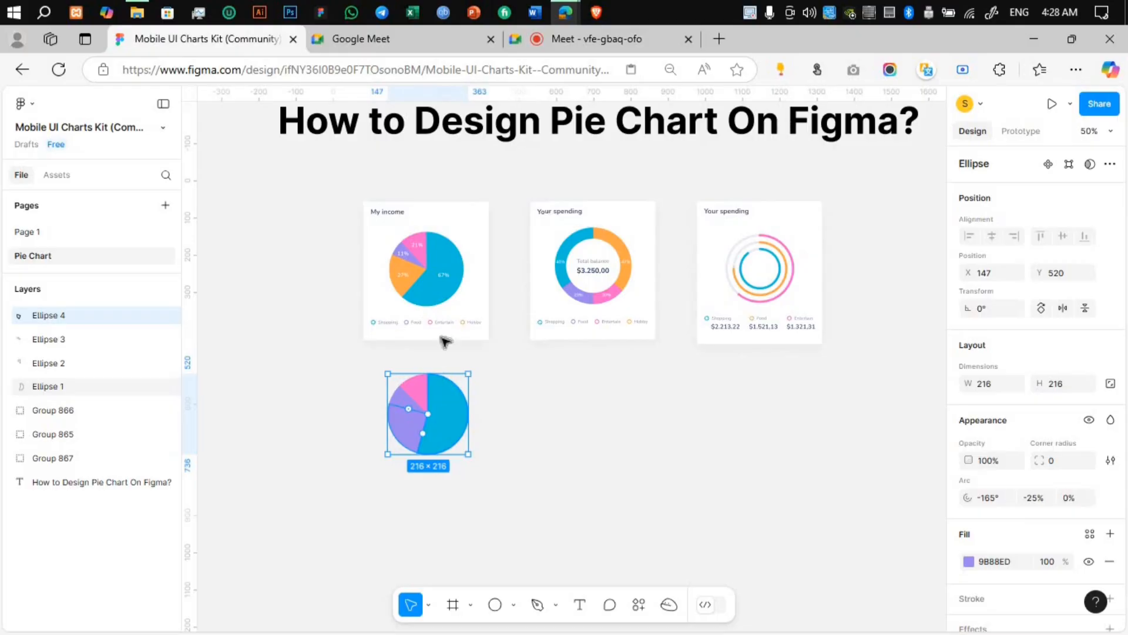
pyautogui.press('i')
pyautogui.click(410, 276)
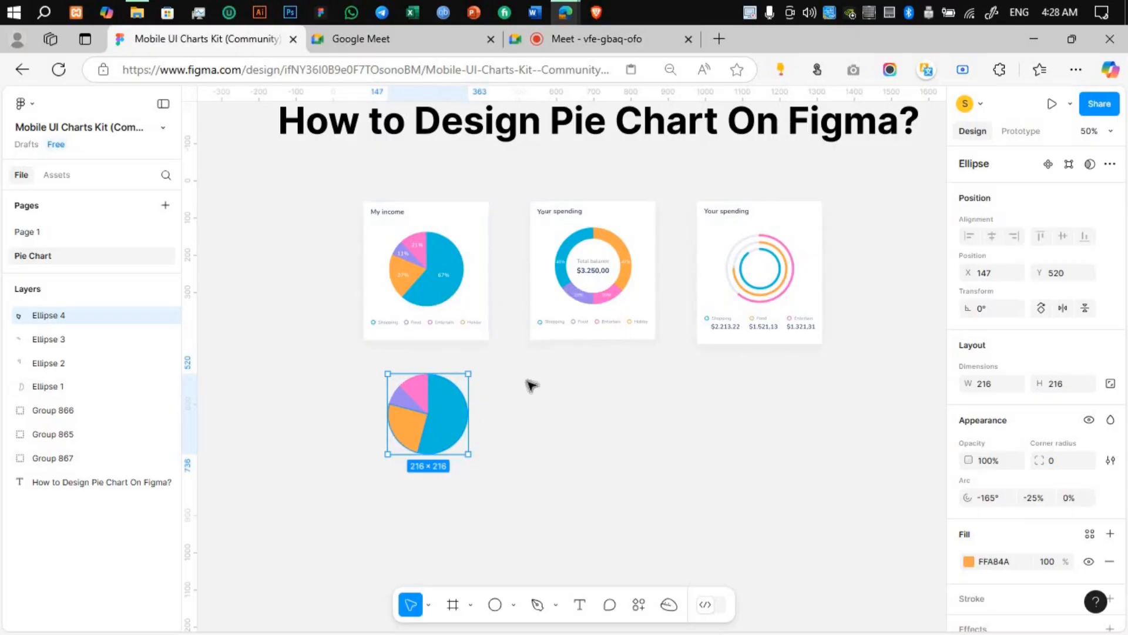
pyautogui.click(471, 407)
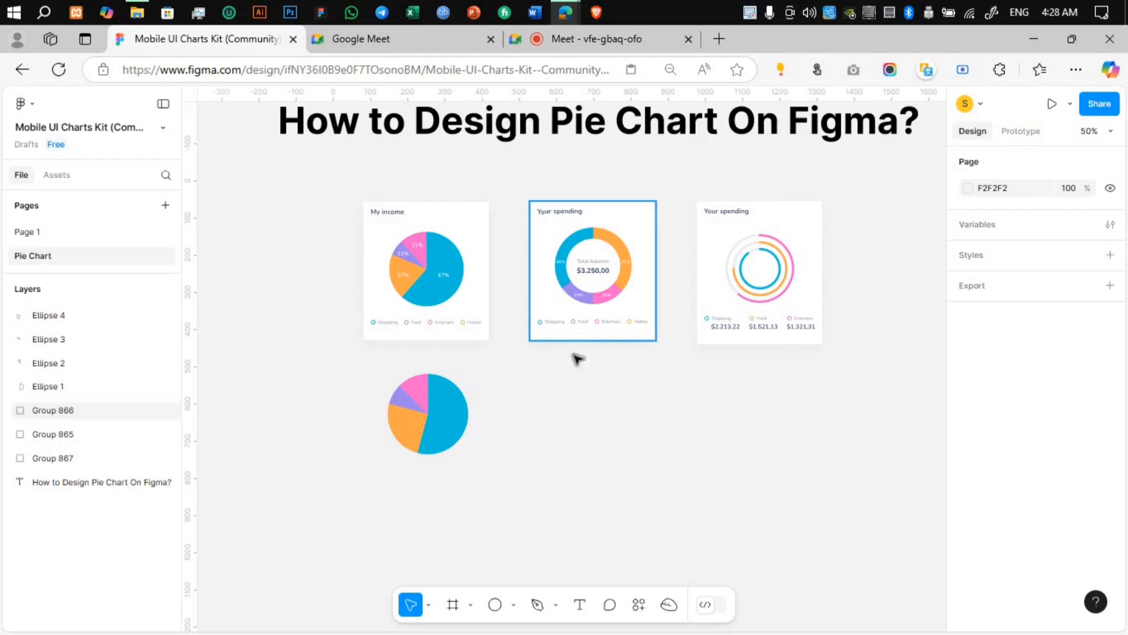
# Step: Draw a circle about 202 × 202 below the middle Your spending card and fill it with the donut chart's orange
pyautogui.click(496, 604)
pyautogui.moveTo(551, 374); pyautogui.dragTo(614, 450)
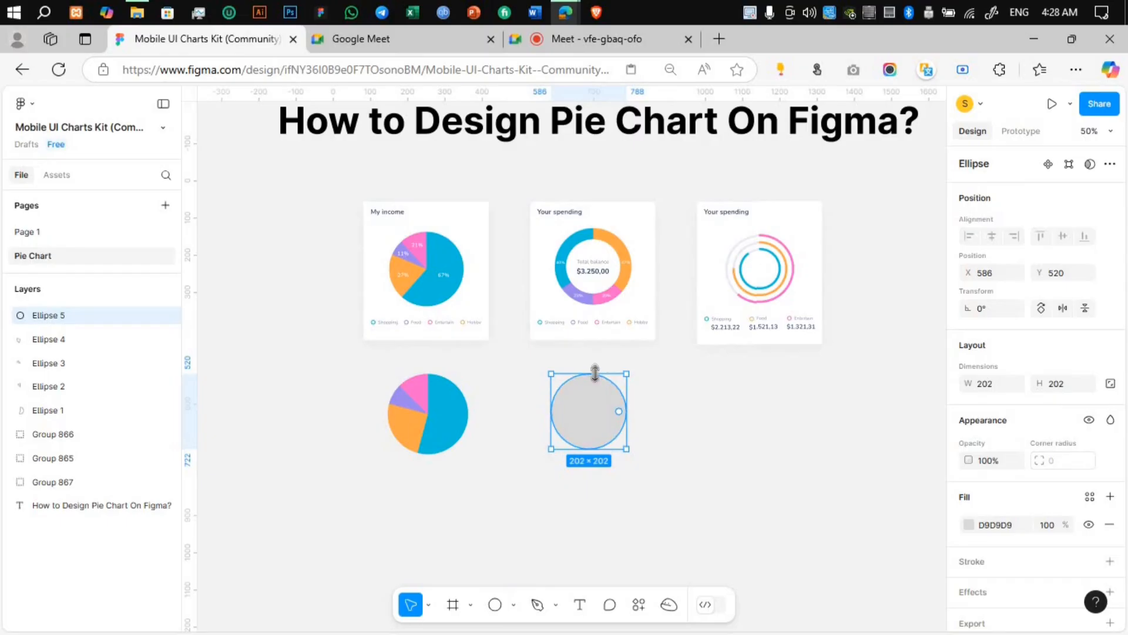
pyautogui.press('i')
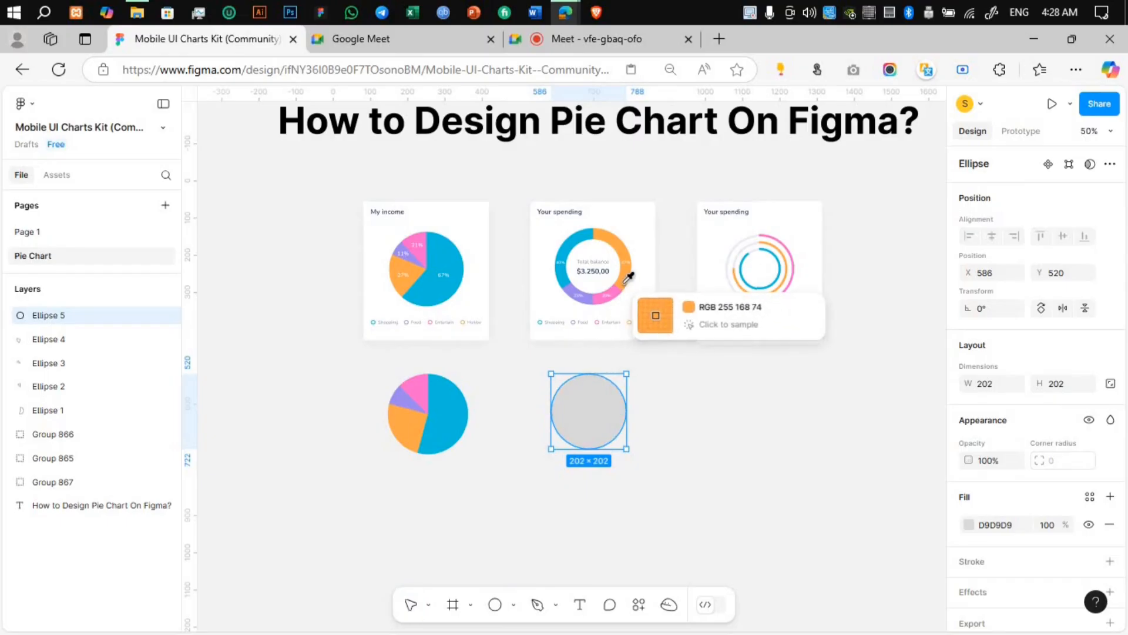
pyautogui.click(624, 294)
# Step: Turn the orange circle into an open ring with an arc sweep of -75% and a ratio of about 70%
pyautogui.moveTo(620, 415); pyautogui.dragTo(593, 426)
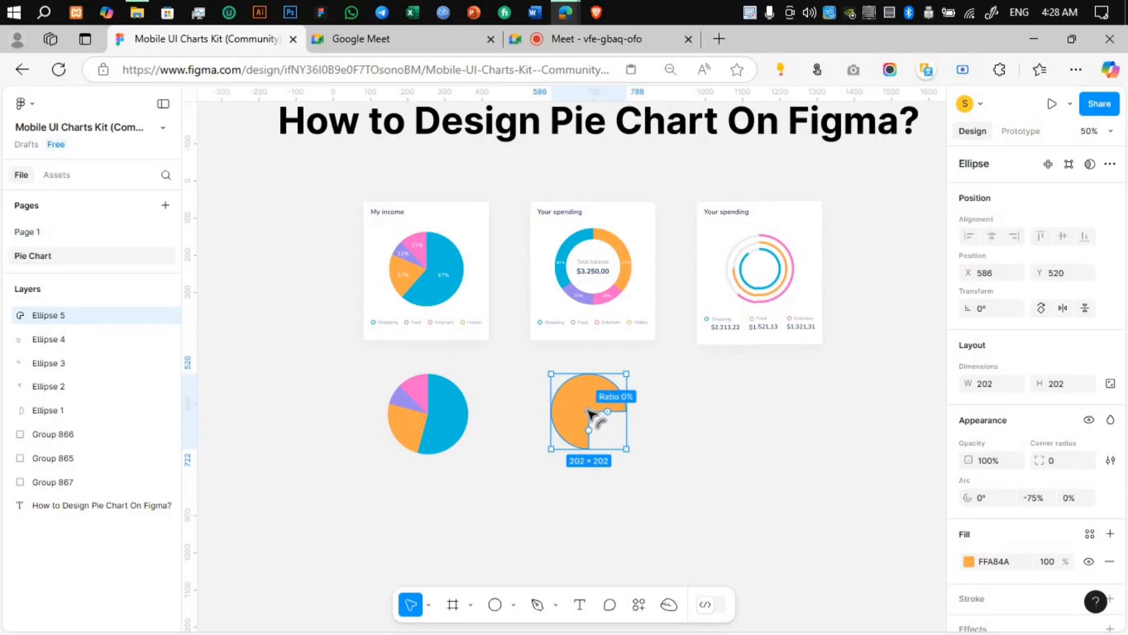
pyautogui.moveTo(589, 414); pyautogui.dragTo(574, 393)
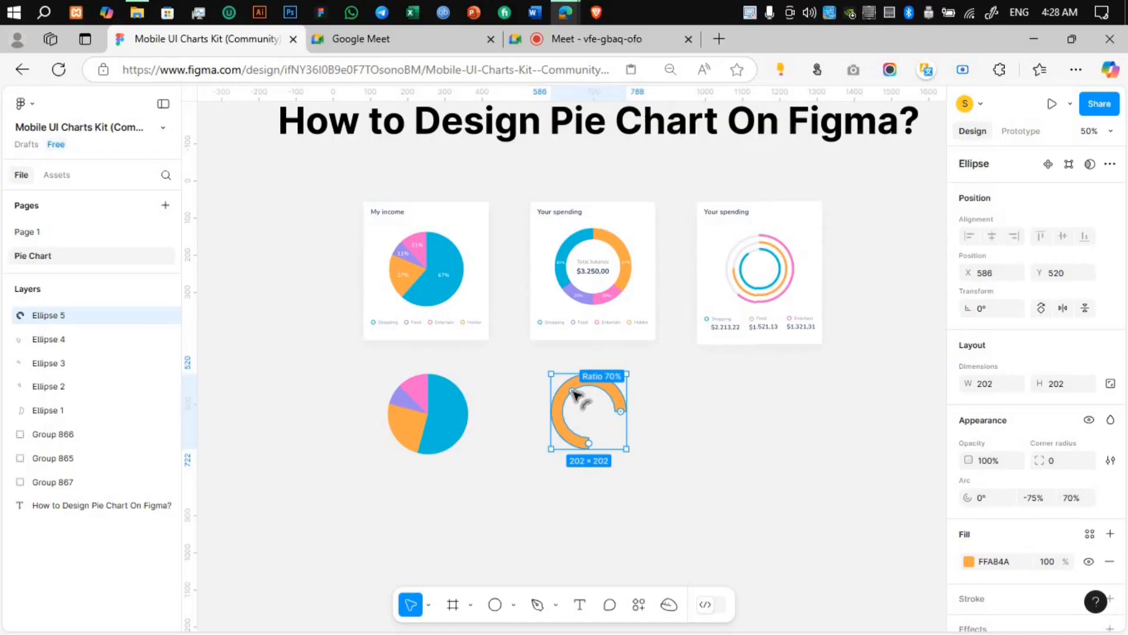
# Step: Try ratios of 60% and 90% on the orange ring, and settle on ratio 80%, arc start 45° and sweep -37.5%
pyautogui.click(1072, 498)
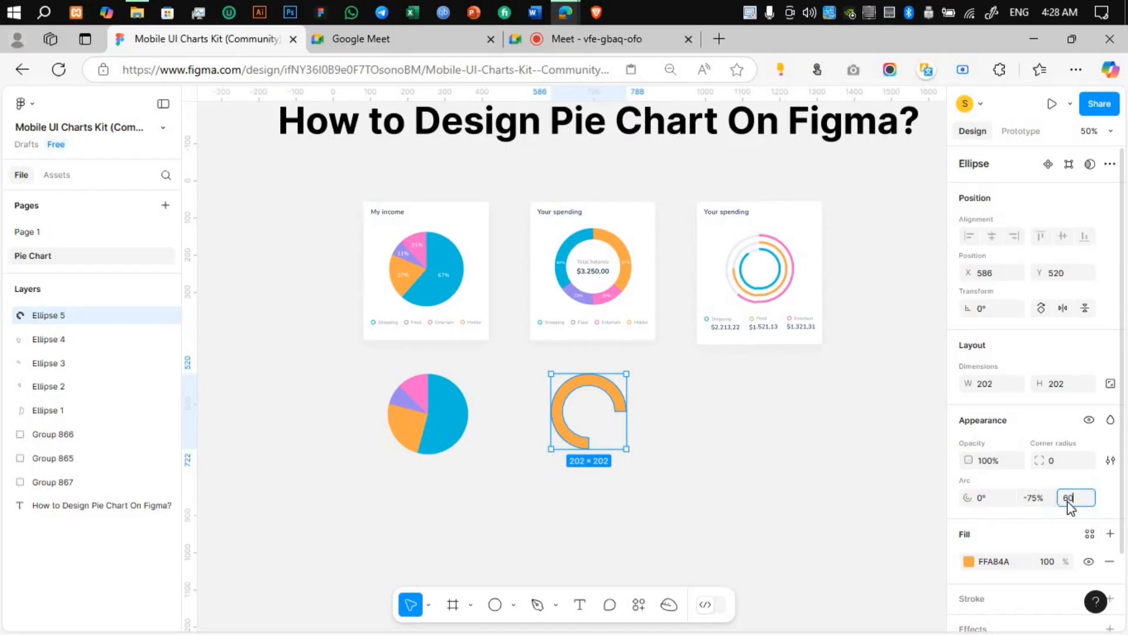
pyautogui.write('60')
pyautogui.press('Return')
pyautogui.click(1071, 499)
pyautogui.press('Return')
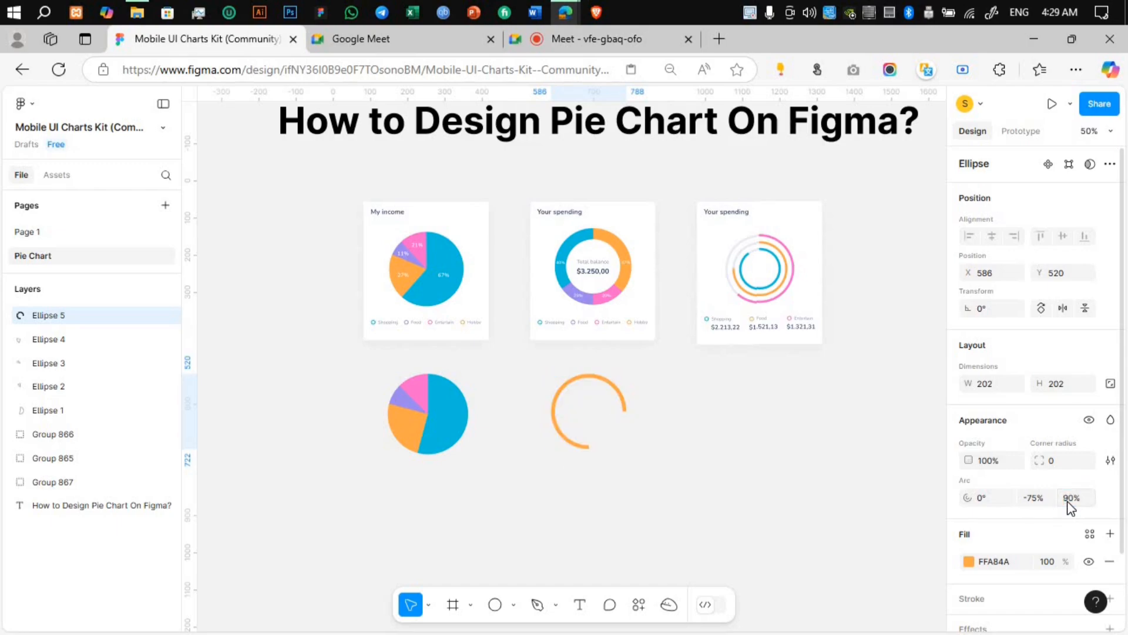
pyautogui.click(1070, 499)
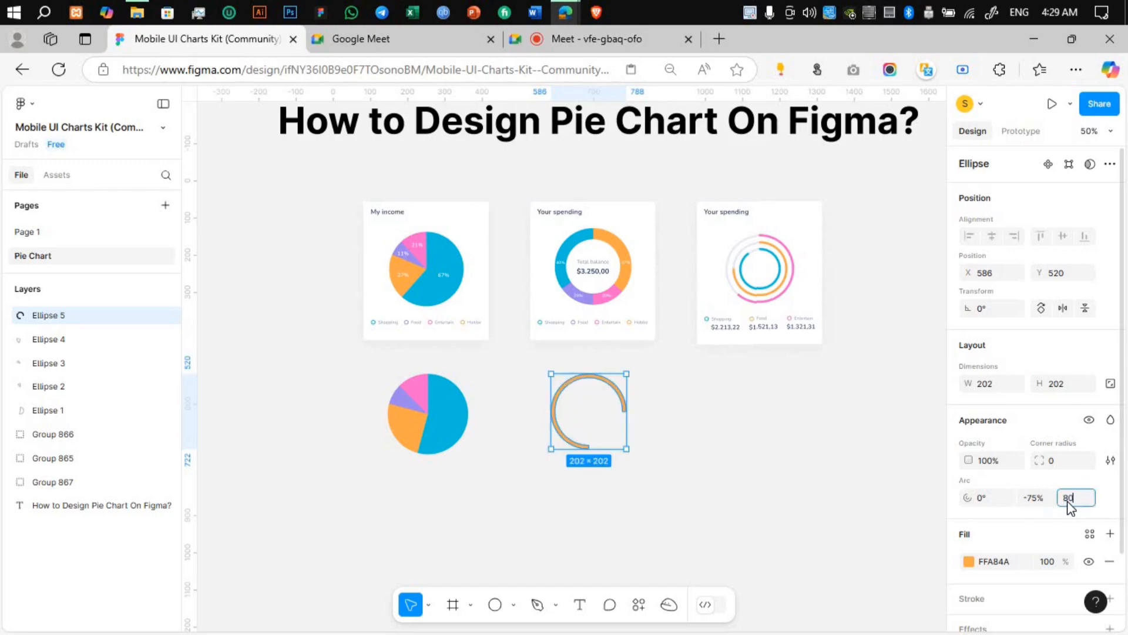
pyautogui.press('Return')
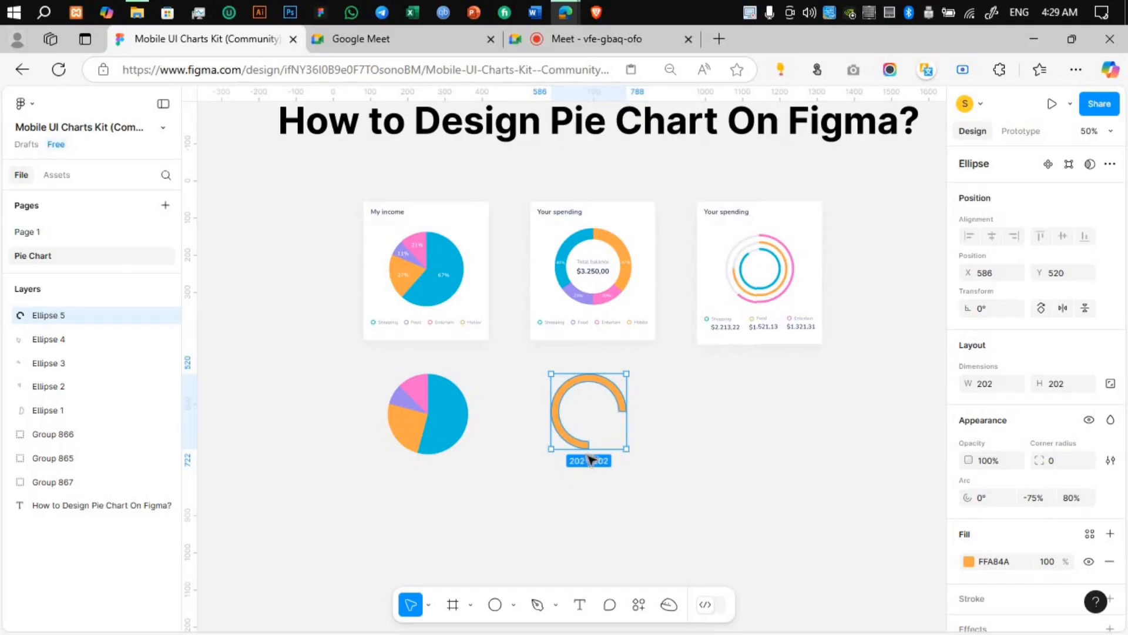
pyautogui.moveTo(592, 450); pyautogui.dragTo(617, 435)
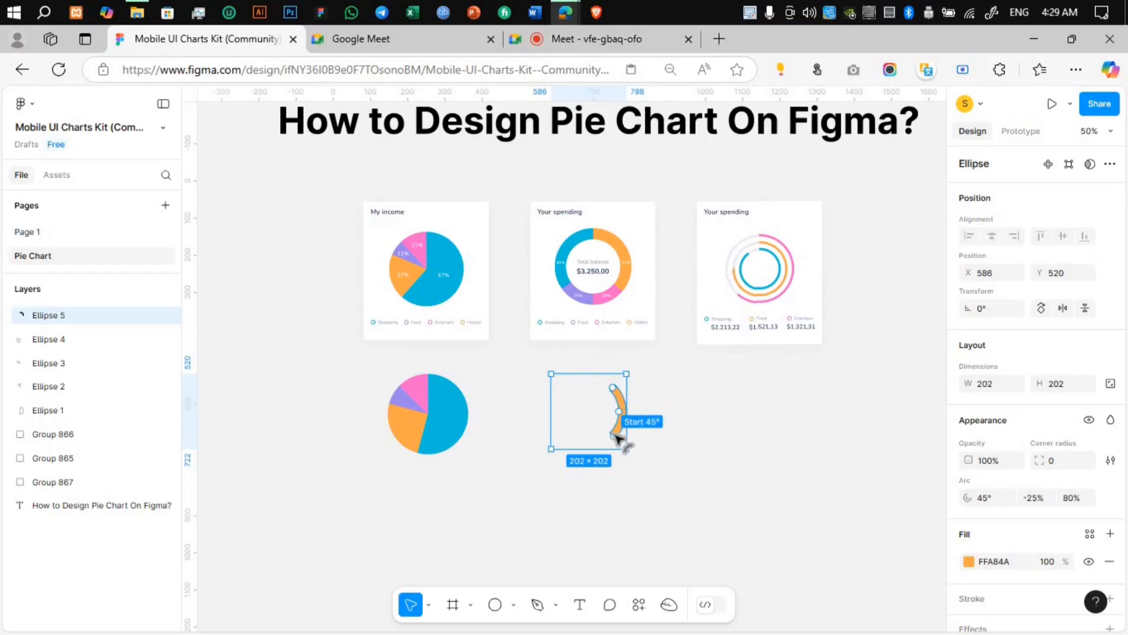
pyautogui.moveTo(613, 389); pyautogui.dragTo(589, 381)
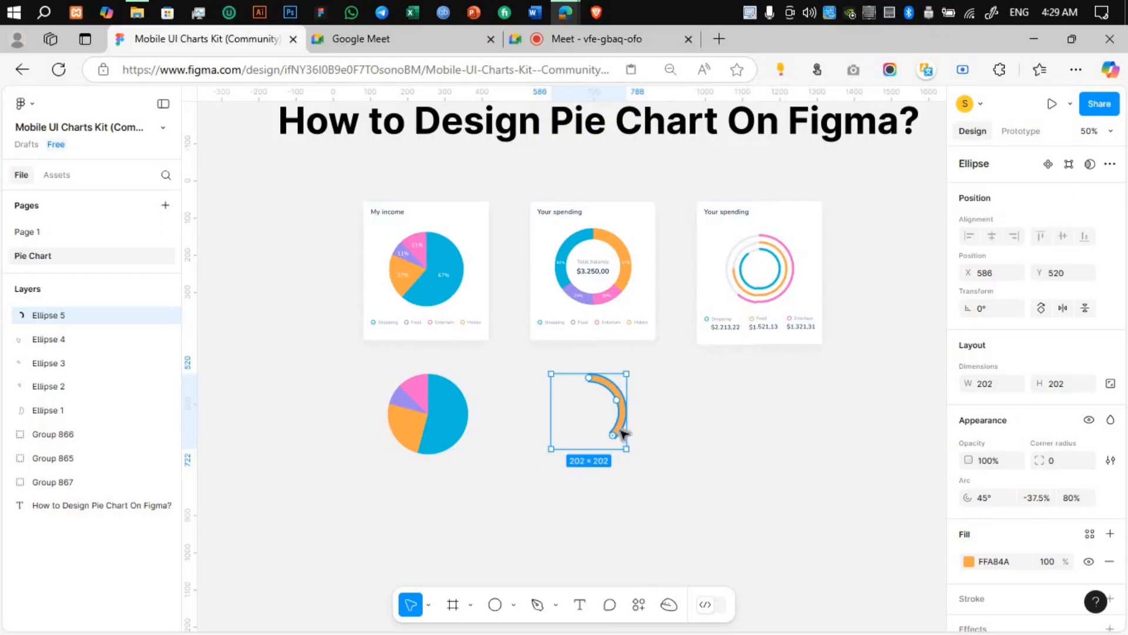
# Step: Duplicate the orange arc, set the copy's arc start to -90° and sweep to -29.17%, and fill it with the sample donut's blue
pyautogui.hotkey('ctrl', 'd')
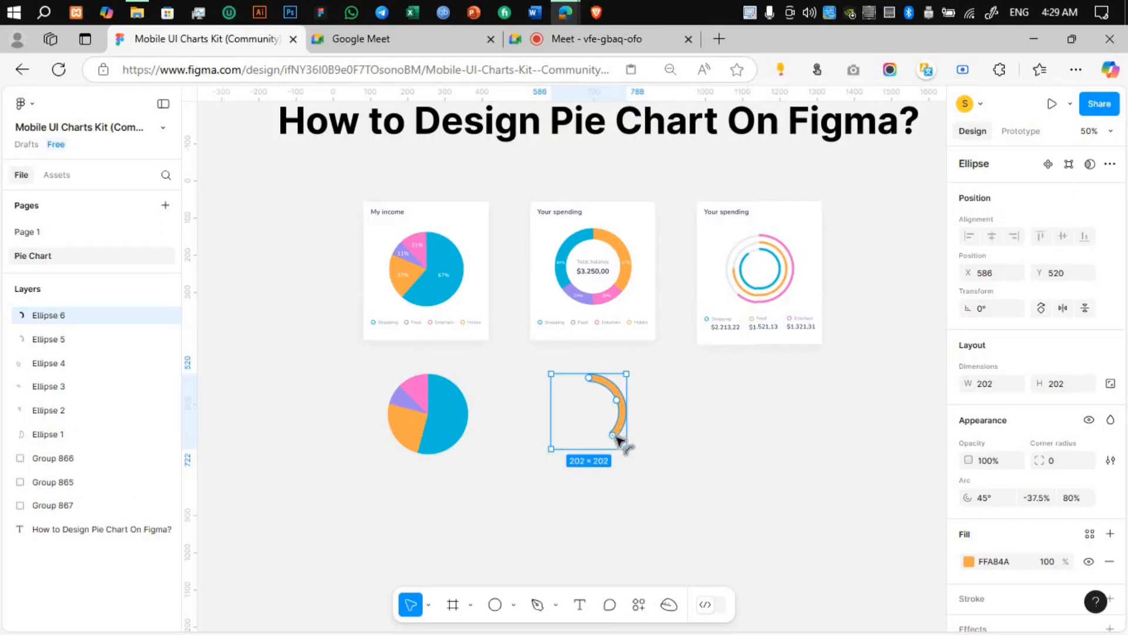
pyautogui.moveTo(614, 438); pyautogui.dragTo(588, 378)
pyautogui.moveTo(561, 424)
pyautogui.mouseDown()
pyautogui.moveTo(560, 411)
pyautogui.moveTo(563, 423)
pyautogui.mouseUp()
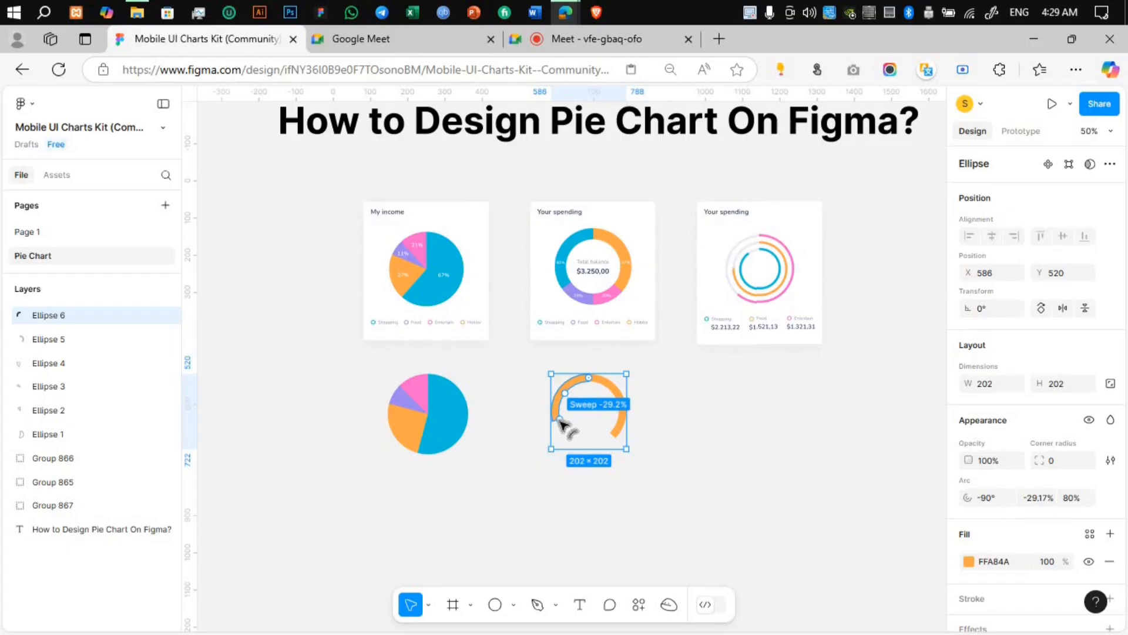
pyautogui.moveTo(561, 422); pyautogui.dragTo(562, 422)
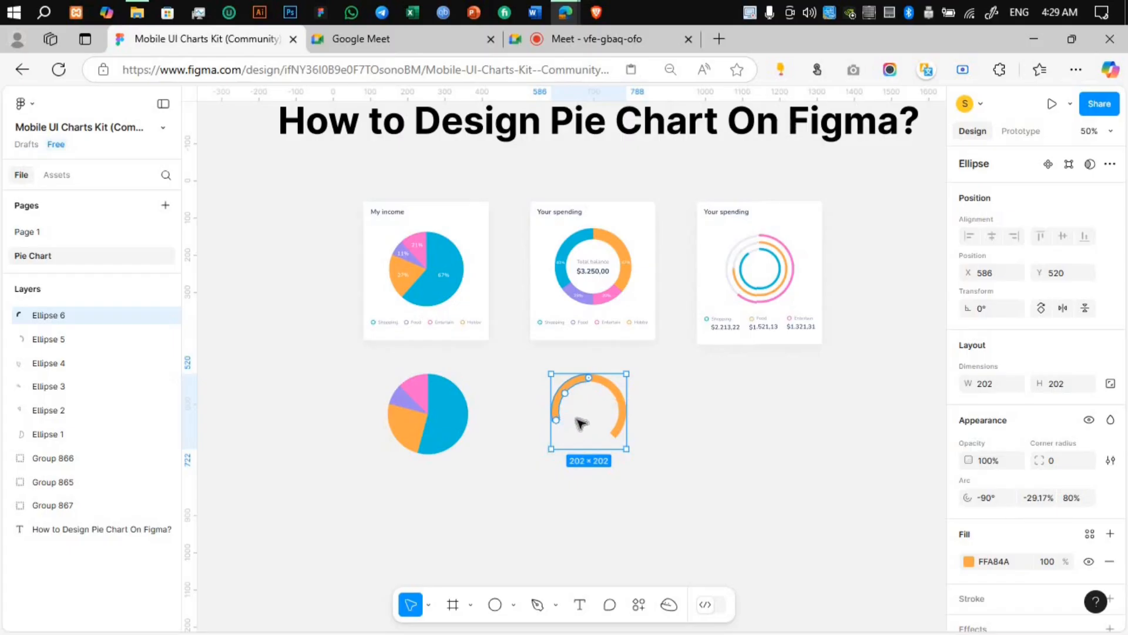
pyautogui.press('i')
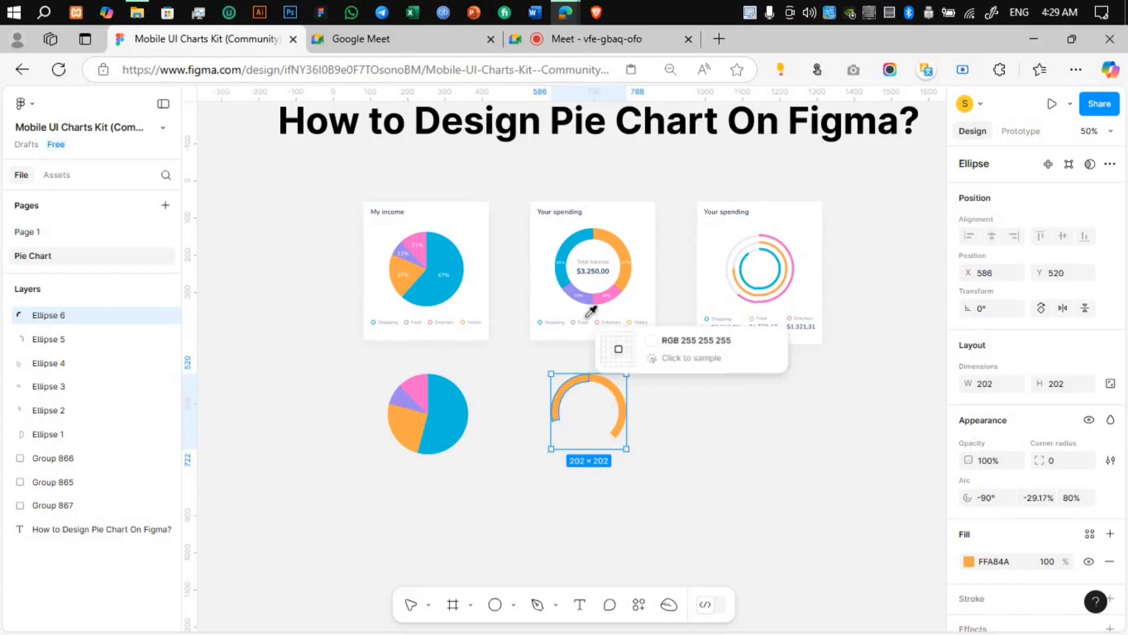
pyautogui.click(566, 275)
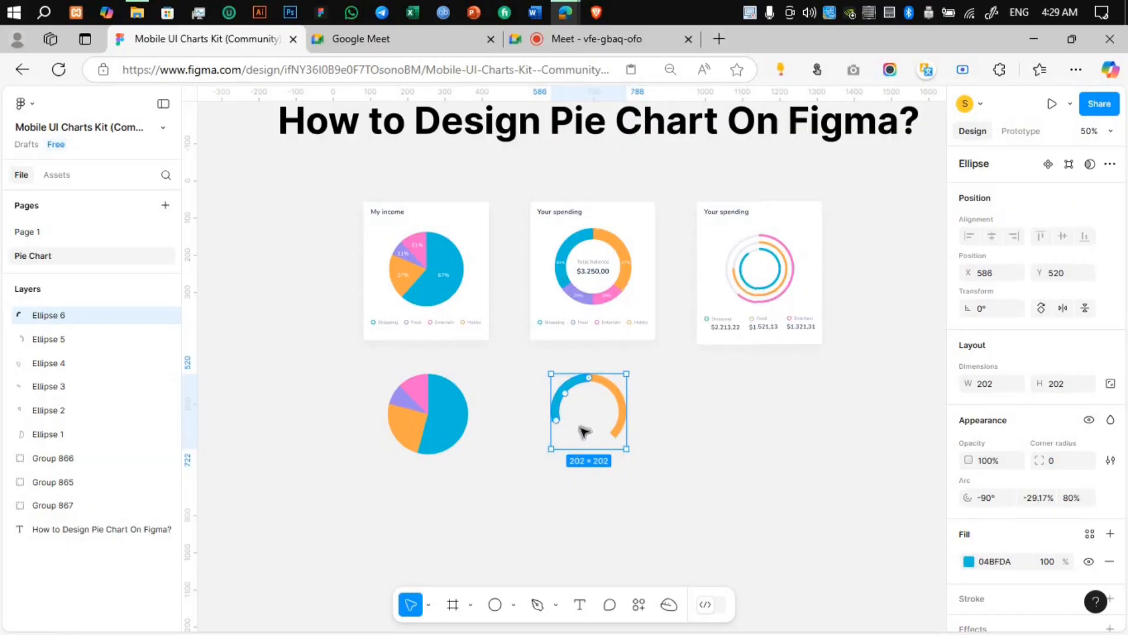
# Step: Duplicate the blue arc, set the copy's arc start to 165° and sweep to about -16.6%, and apply the sample donut's purple fill
pyautogui.hotkey('ctrl', 'd')
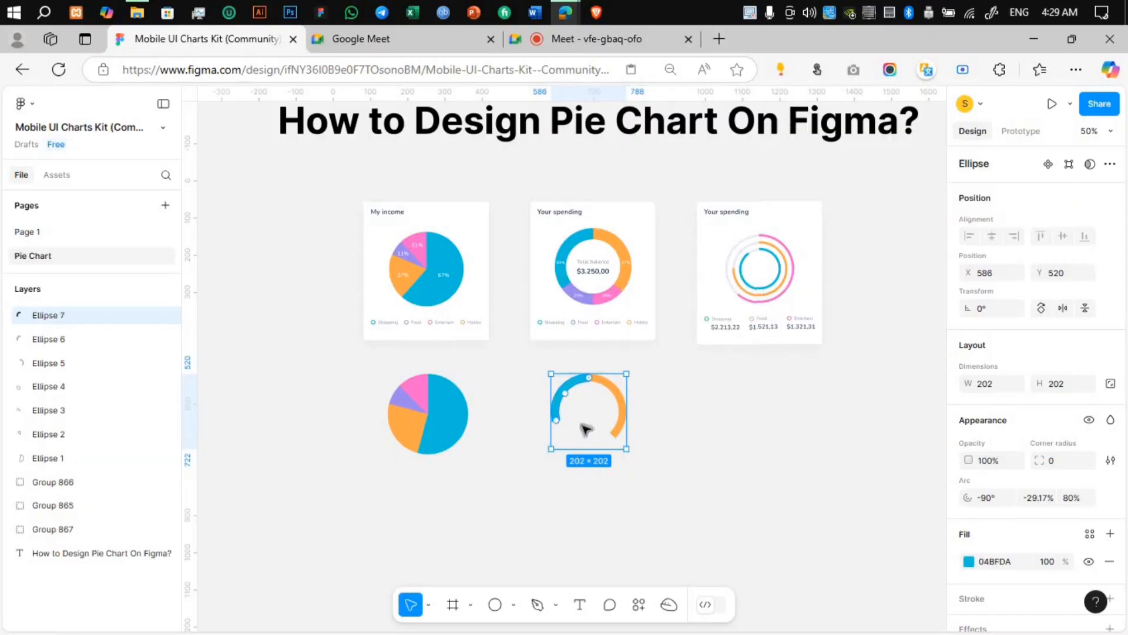
pyautogui.moveTo(556, 408); pyautogui.dragTo(561, 411)
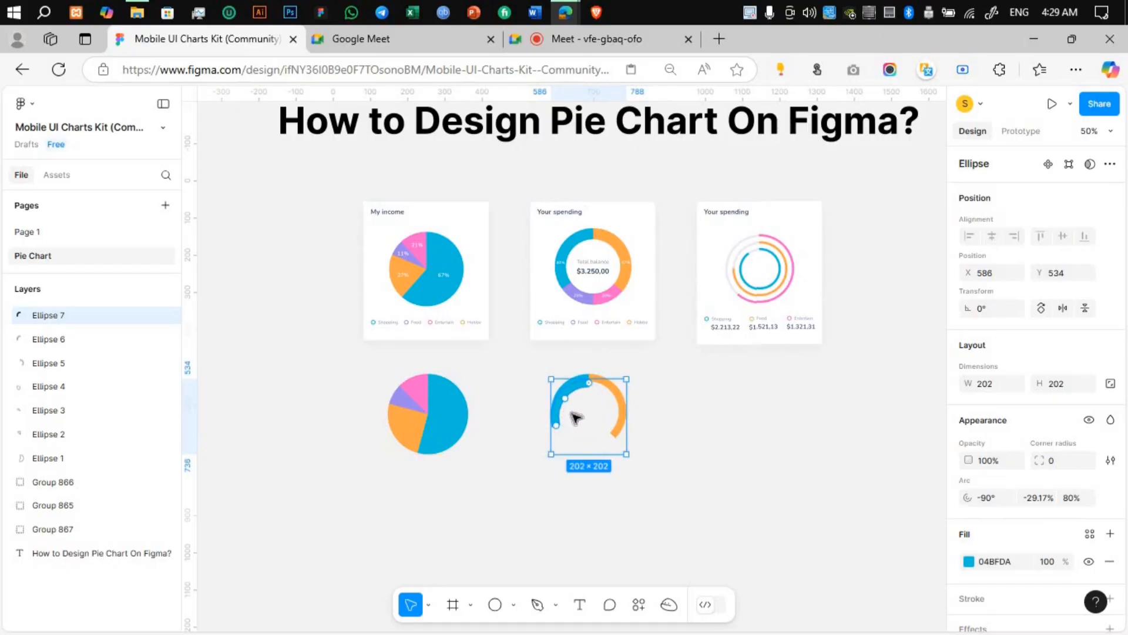
pyautogui.hotkey('ctrl', 'z')
pyautogui.moveTo(559, 422); pyautogui.dragTo(634, 363)
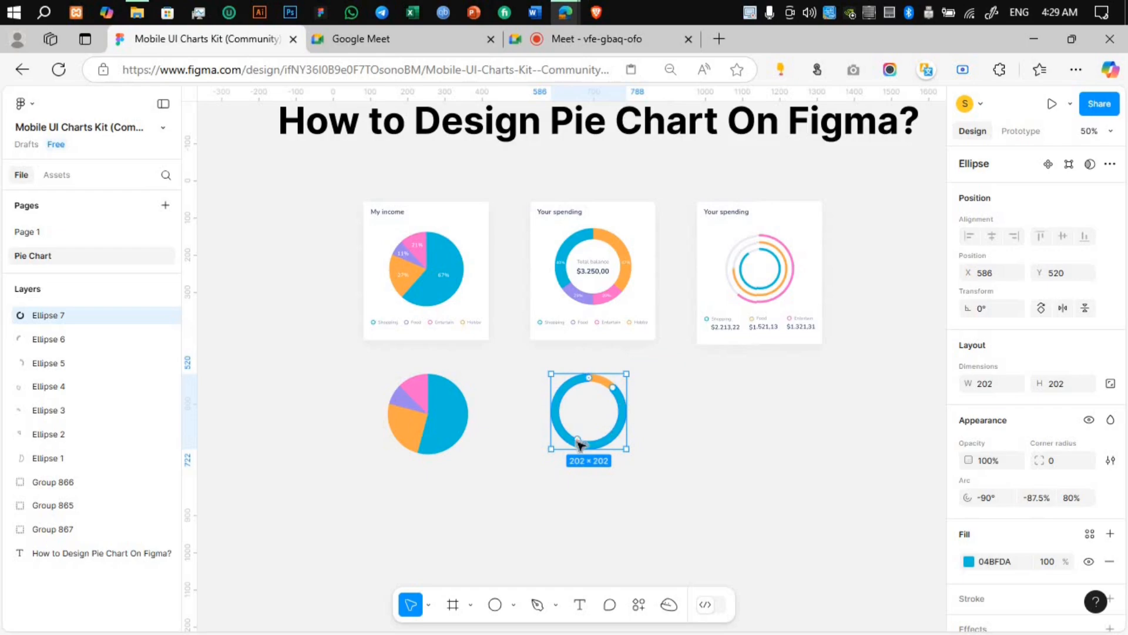
pyautogui.moveTo(581, 442)
pyautogui.mouseDown()
pyautogui.moveTo(566, 410)
pyautogui.moveTo(559, 431)
pyautogui.moveTo(570, 443)
pyautogui.mouseUp()
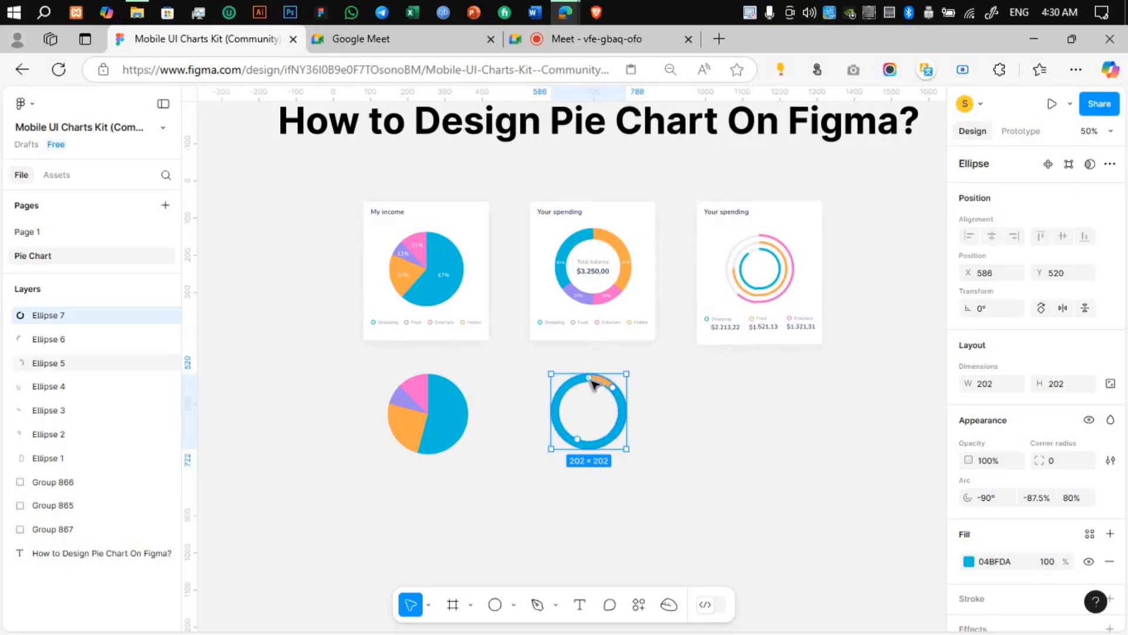
pyautogui.moveTo(593, 382); pyautogui.dragTo(557, 423)
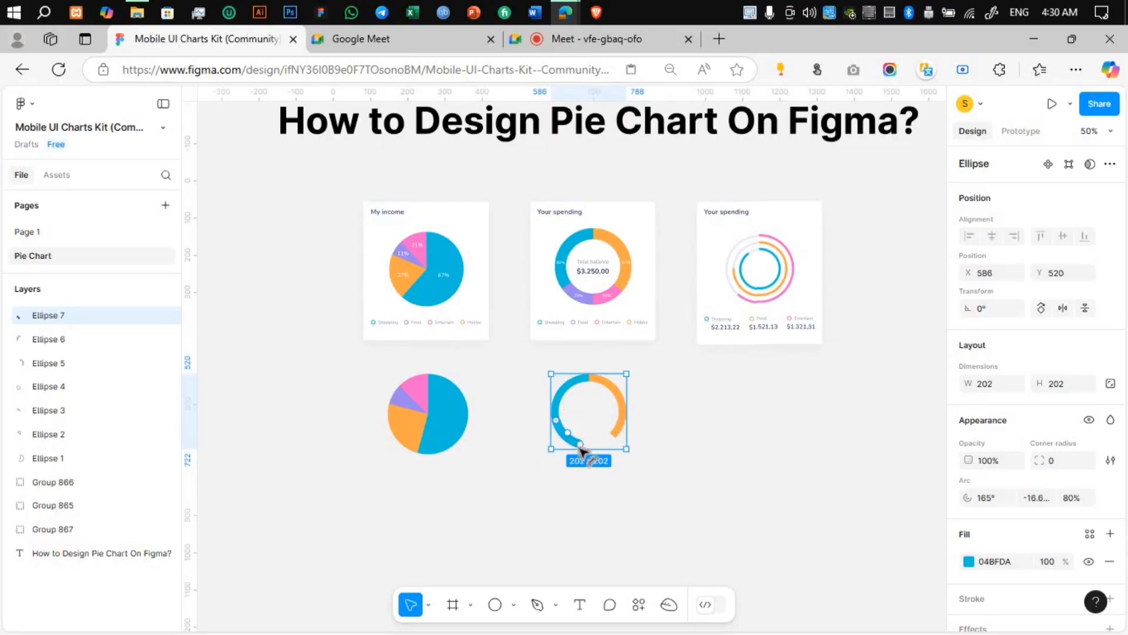
pyautogui.moveTo(581, 448); pyautogui.dragTo(590, 448)
pyautogui.press('i')
pyautogui.click(591, 299)
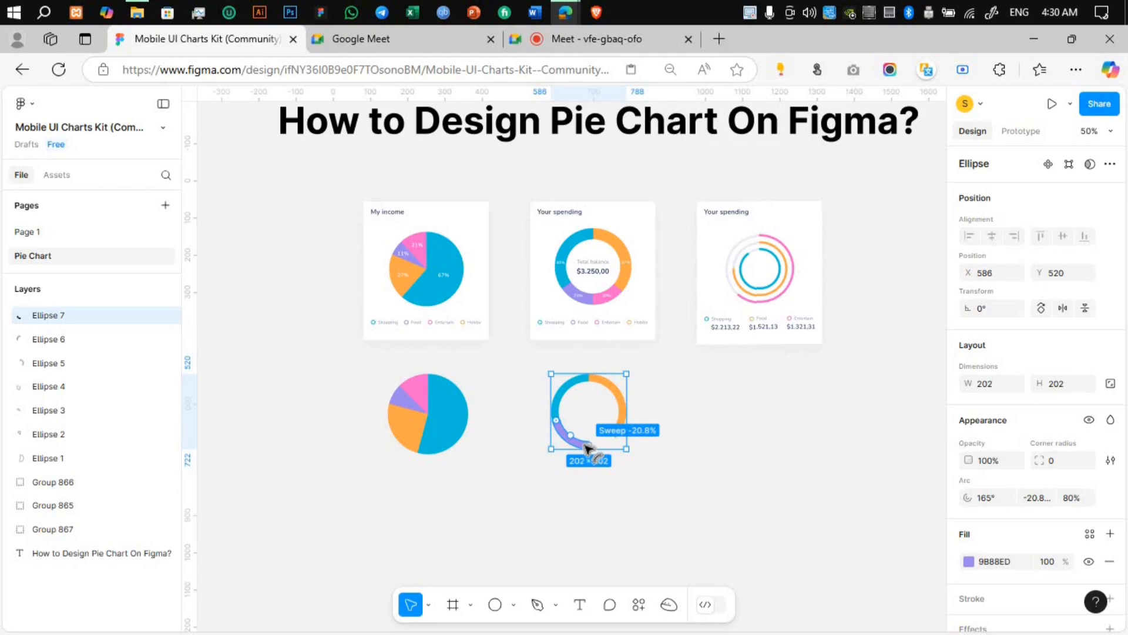
pyautogui.moveTo(585, 445); pyautogui.dragTo(586, 444)
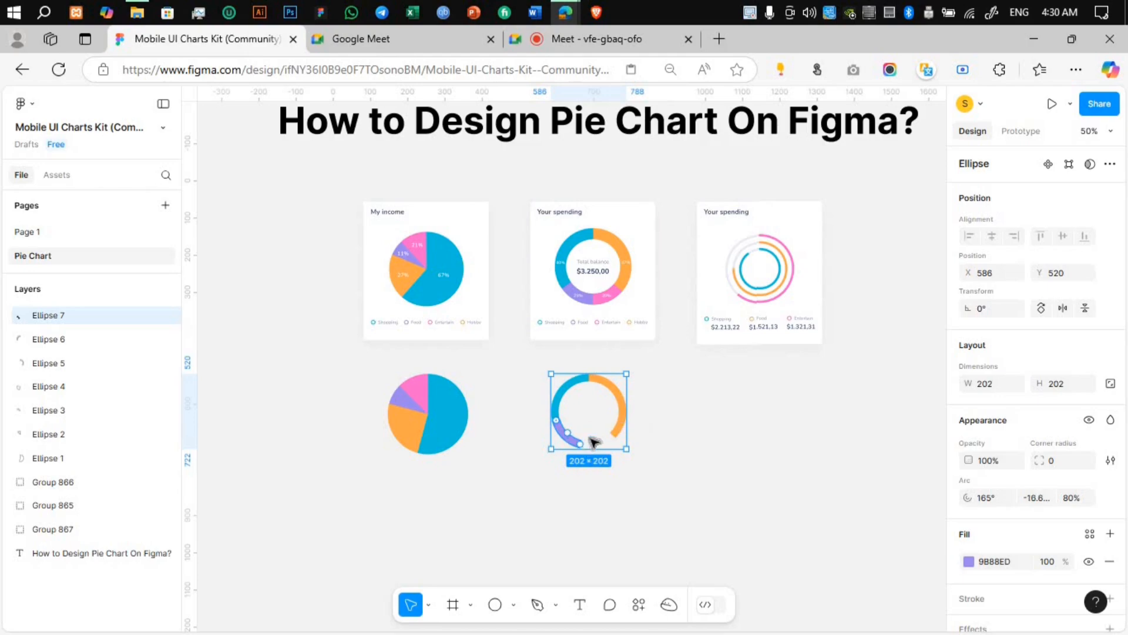
# Step: Duplicate the purple arc, start the copy at 105°, sweep it to meet the orange arc, and apply the sample donut's pink fill
pyautogui.hotkey('ctrl', 'd')
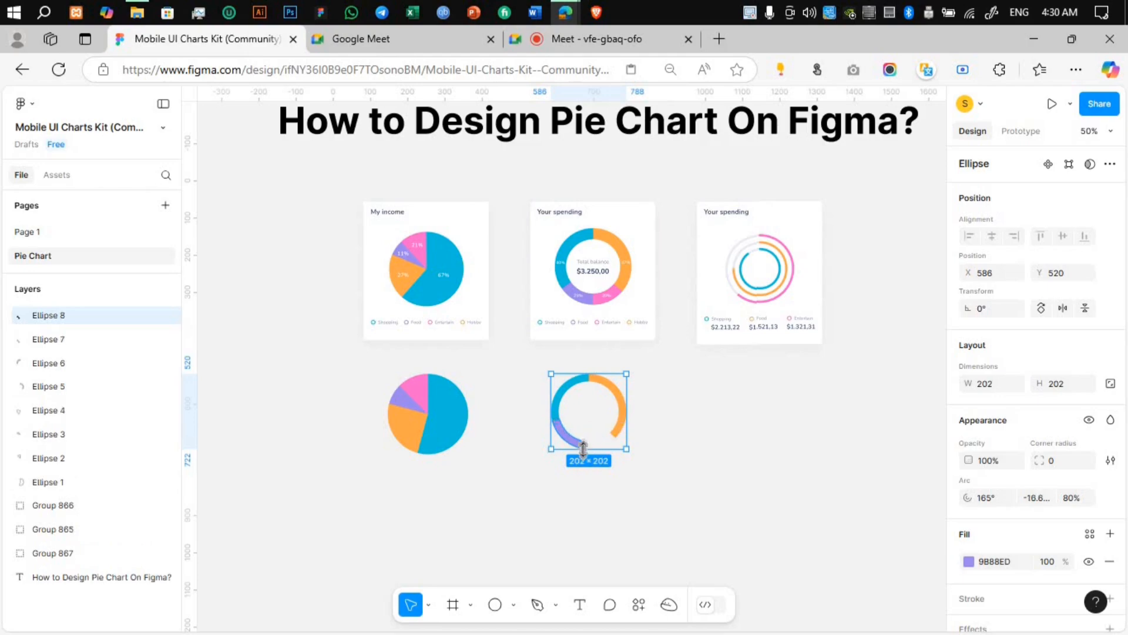
pyautogui.moveTo(579, 446)
pyautogui.moveTo(578, 445)
pyautogui.mouseDown()
pyautogui.moveTo(618, 429)
pyautogui.moveTo(563, 439)
pyautogui.moveTo(587, 450)
pyautogui.moveTo(576, 452)
pyautogui.mouseUp()
pyautogui.moveTo(557, 424)
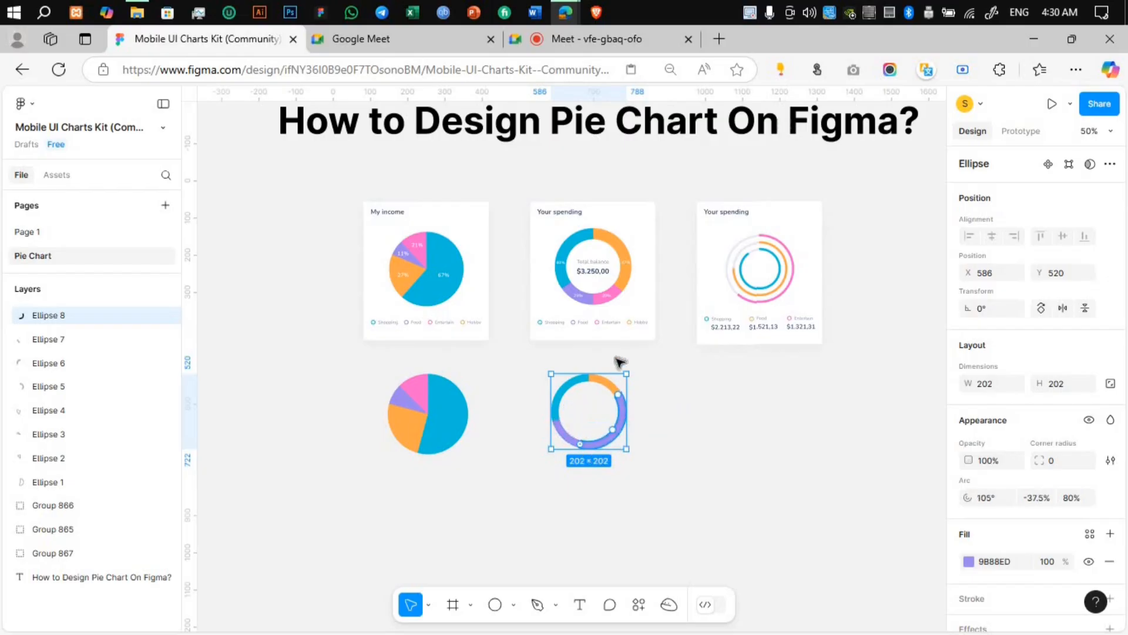
pyautogui.press('i')
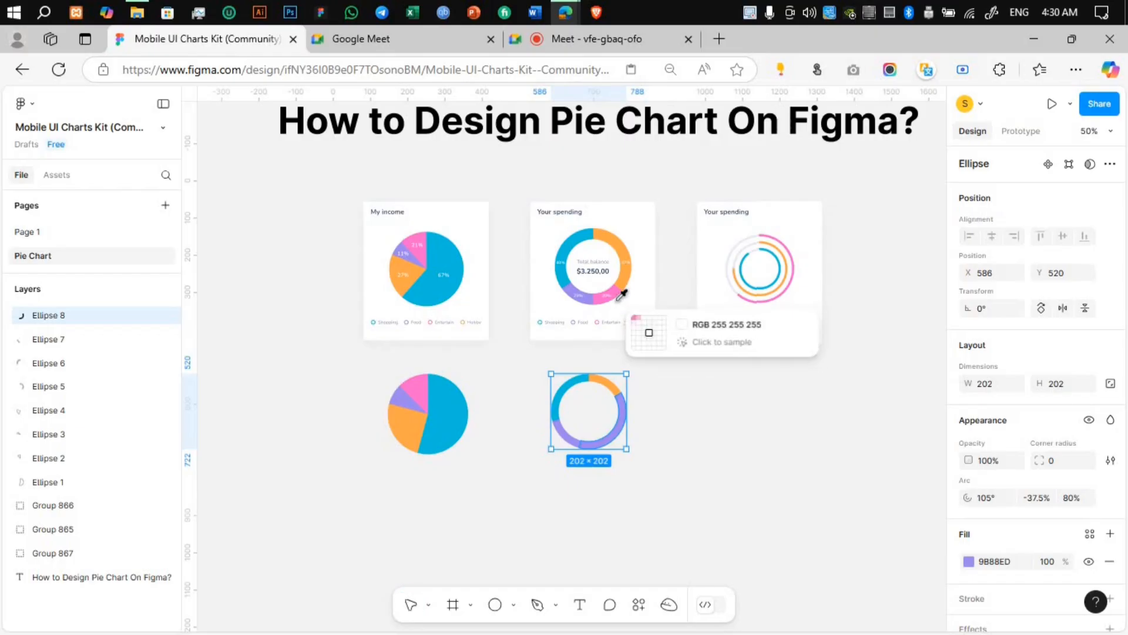
pyautogui.press('Escape')
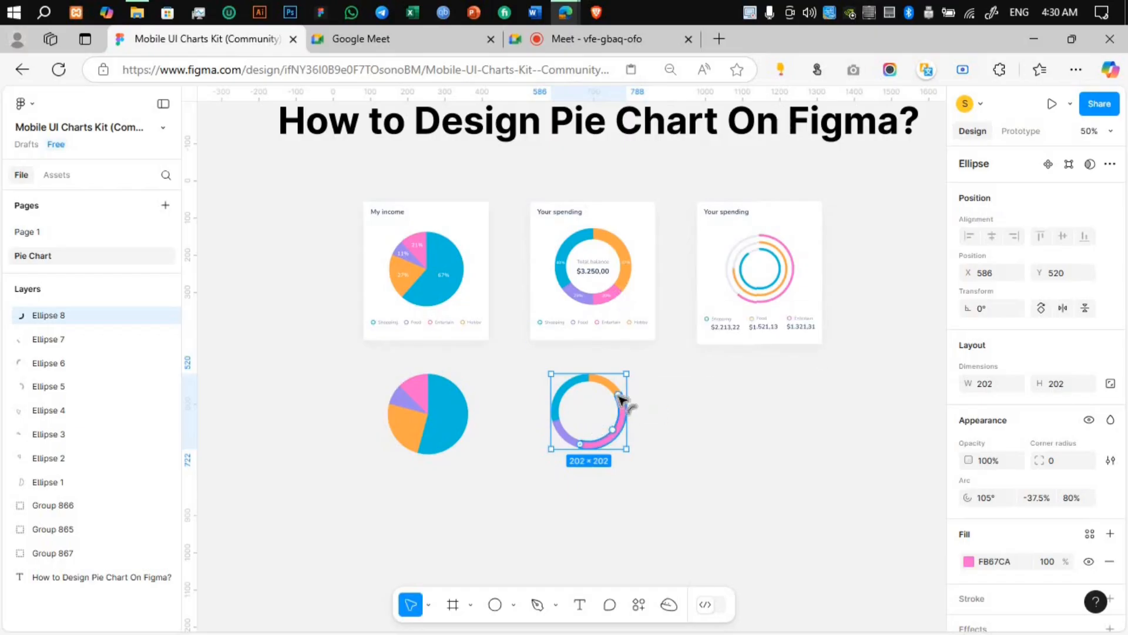
pyautogui.moveTo(624, 403); pyautogui.dragTo(614, 441)
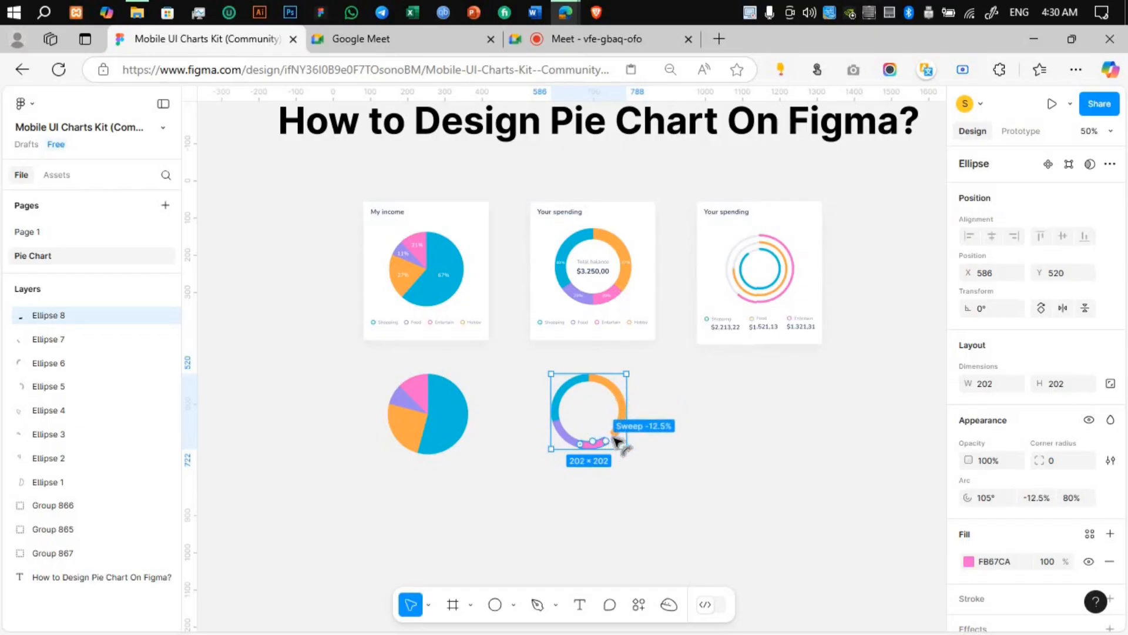
pyautogui.click(685, 414)
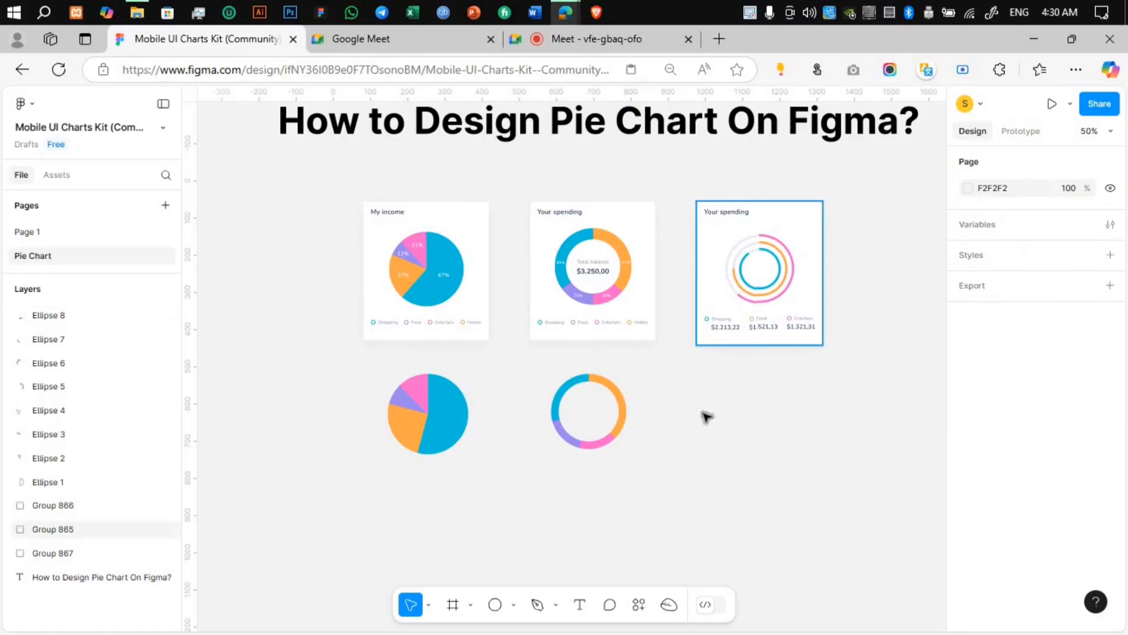
# Step: Draw a circle about 202 × 202 below the ring chart's Your spending card
pyautogui.click(496, 604)
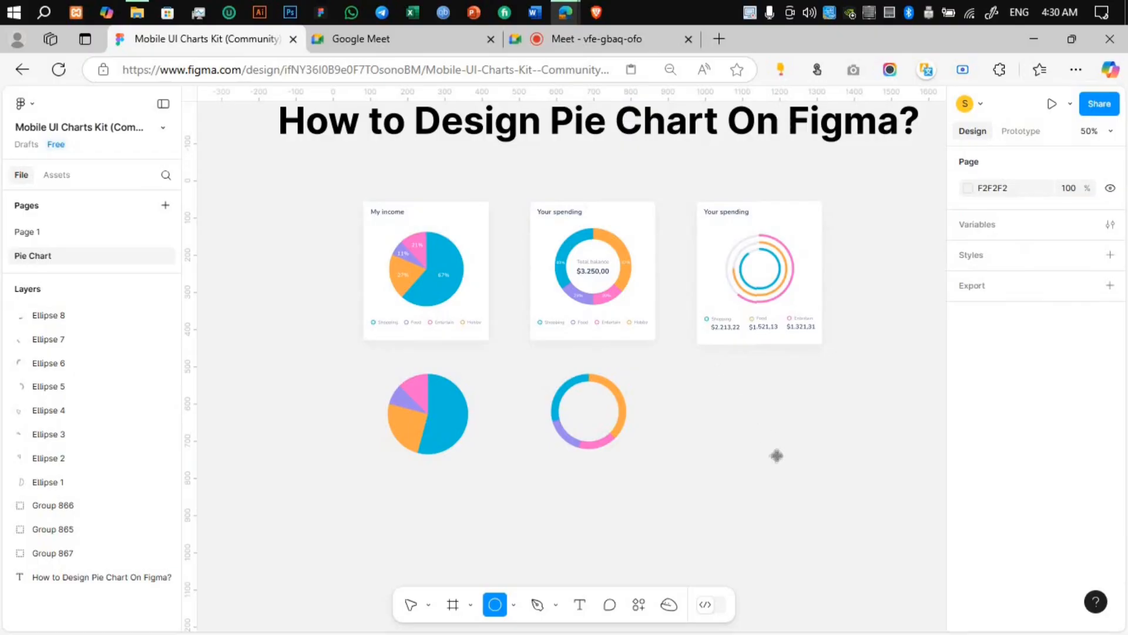
pyautogui.moveTo(711, 373); pyautogui.dragTo(773, 450)
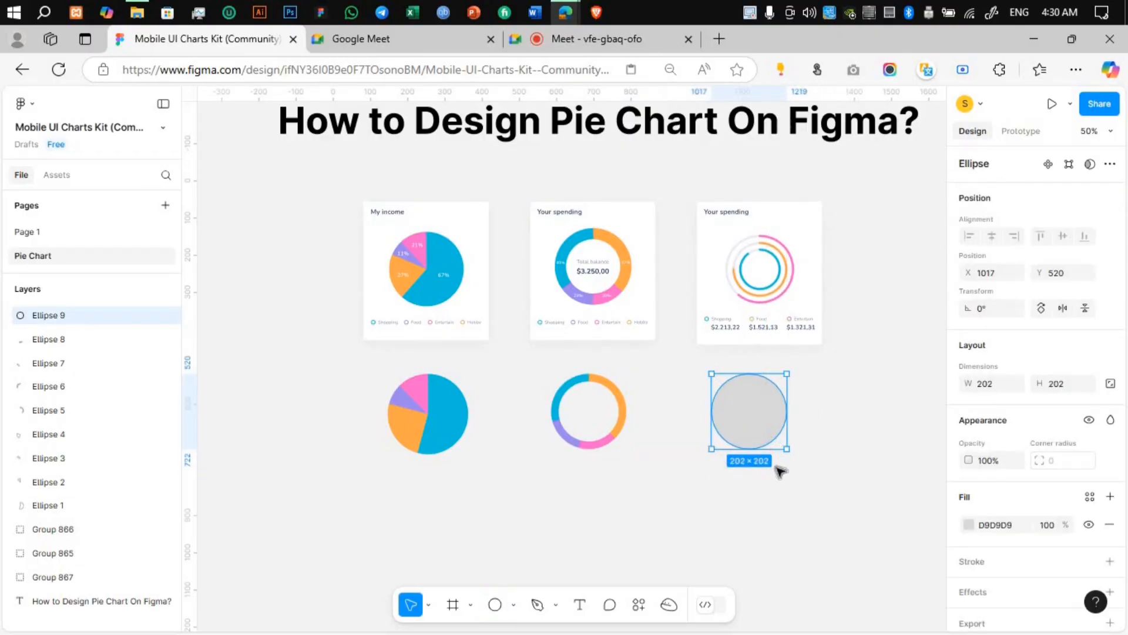
# Step: Fill the new circle with the donut's pink and try a half ring with arc start 90°, sweep -50% and ratio 90%
pyautogui.press('i')
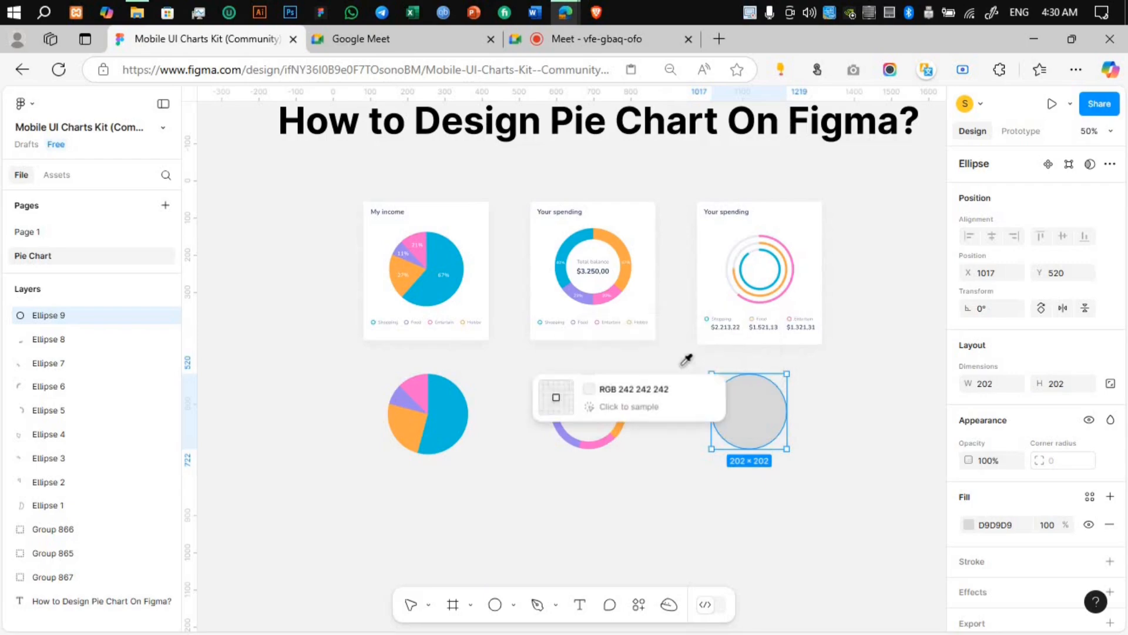
pyautogui.click(603, 439)
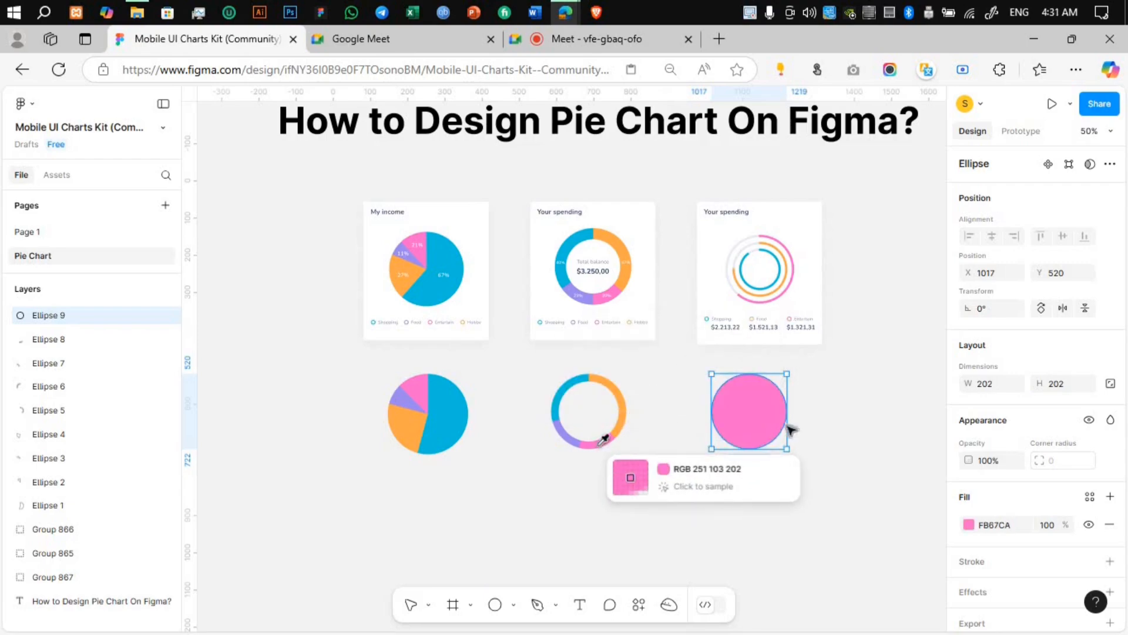
pyautogui.moveTo(781, 416); pyautogui.dragTo(750, 389)
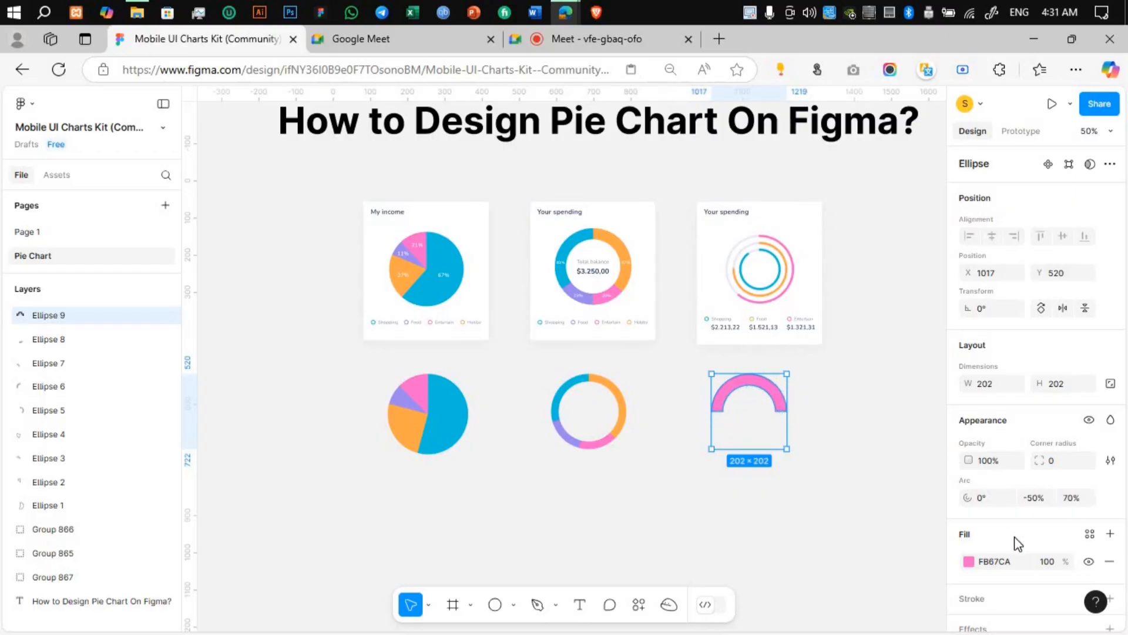
pyautogui.click(1074, 497)
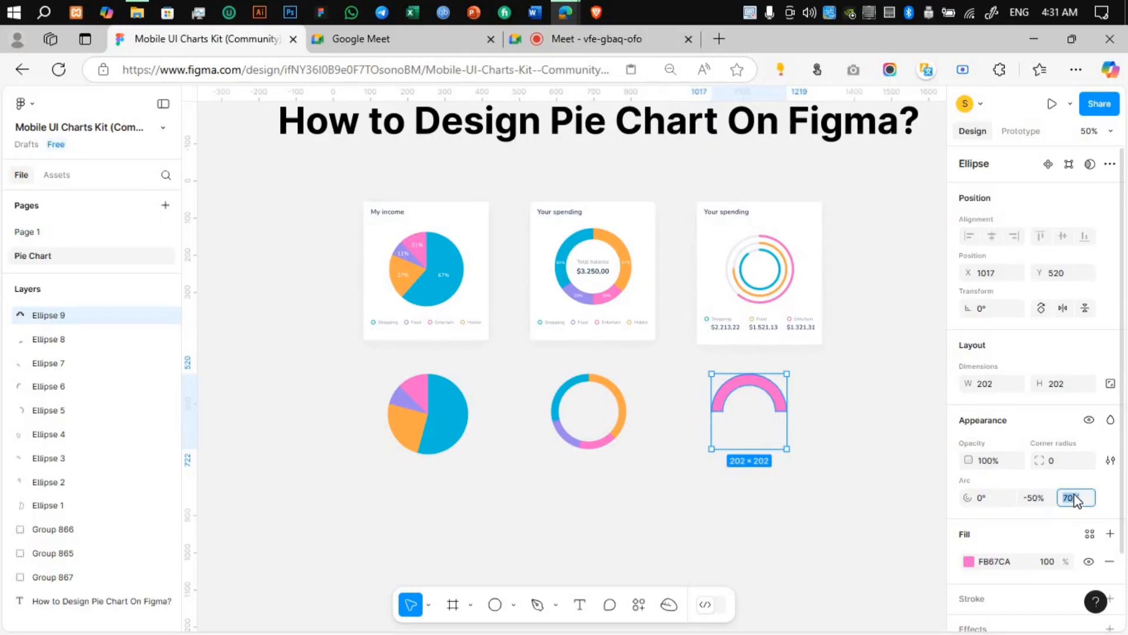
pyautogui.write('90')
pyautogui.press('Return')
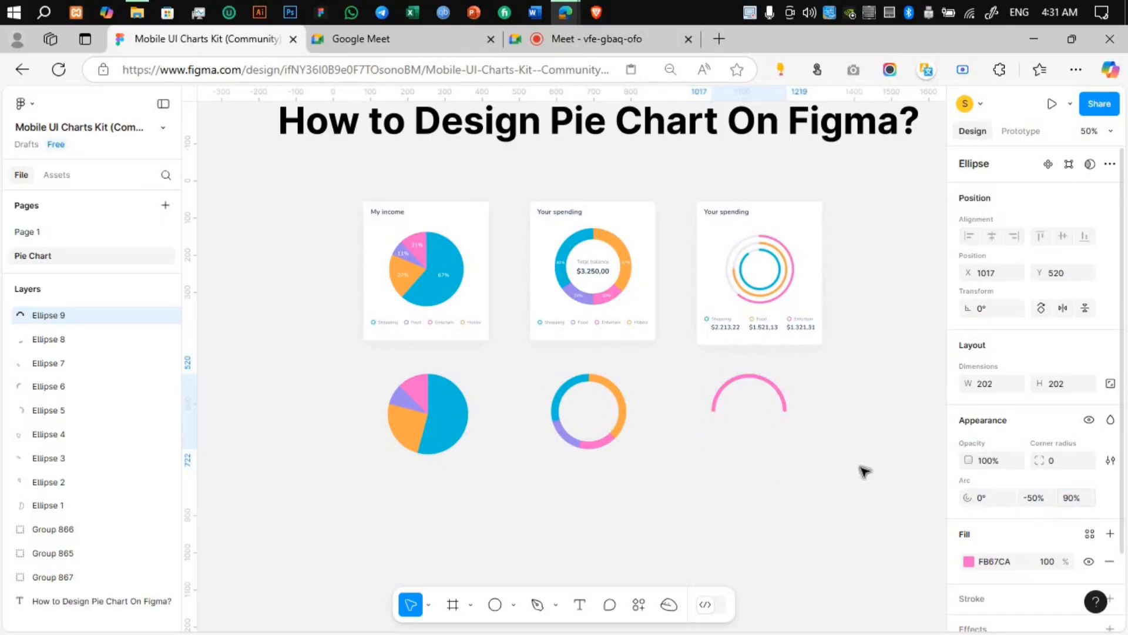
pyautogui.moveTo(788, 414); pyautogui.dragTo(754, 460)
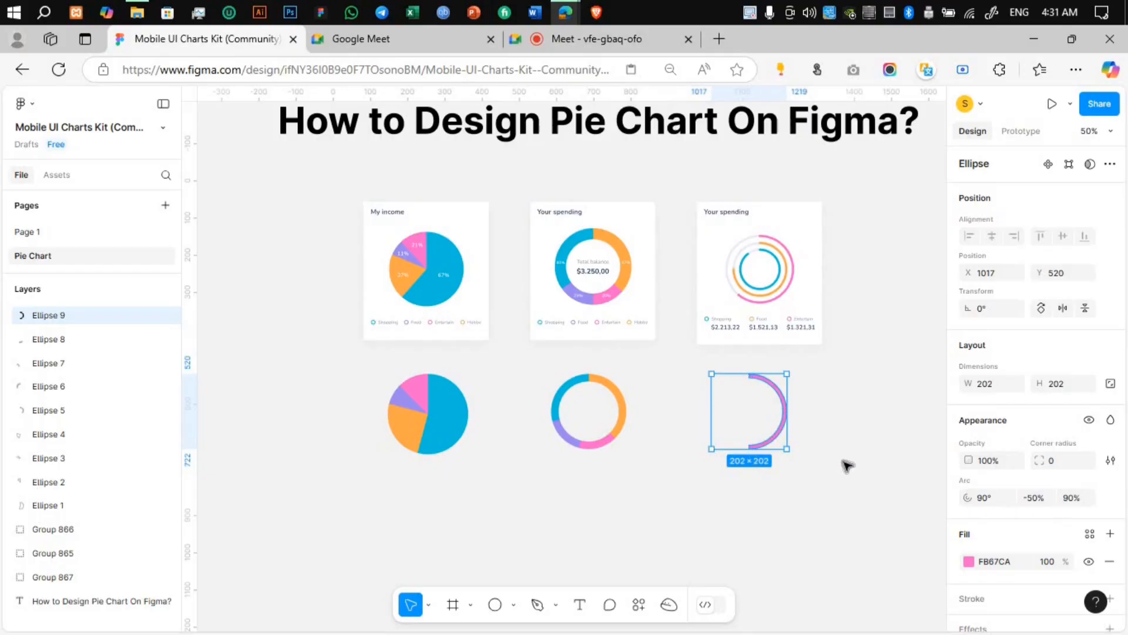
# Step: Undo the half ring's arc edits and the pink fill, back to the plain grey circle
pyautogui.hotkey('ctrl', 'z')
pyautogui.hotkey('ctrl', 'z')
pyautogui.hotkey('ctrl', 'z')
pyautogui.hotkey('ctrl', 'z')
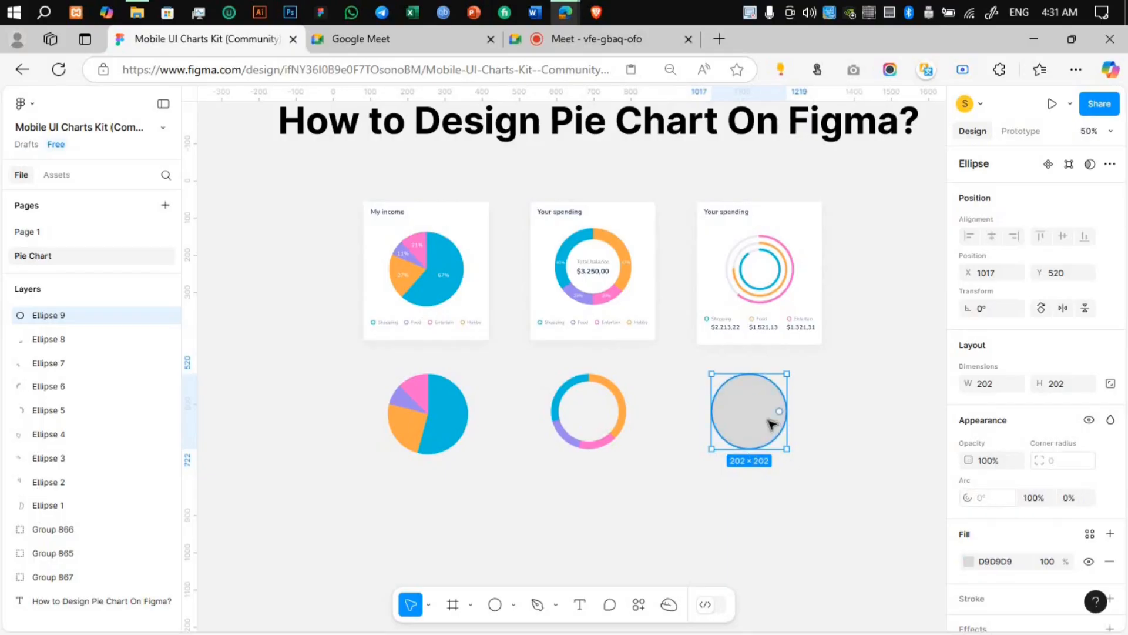
# Step: Fill the grey circle with the pink sampled from the recreated donut chart
pyautogui.press('i')
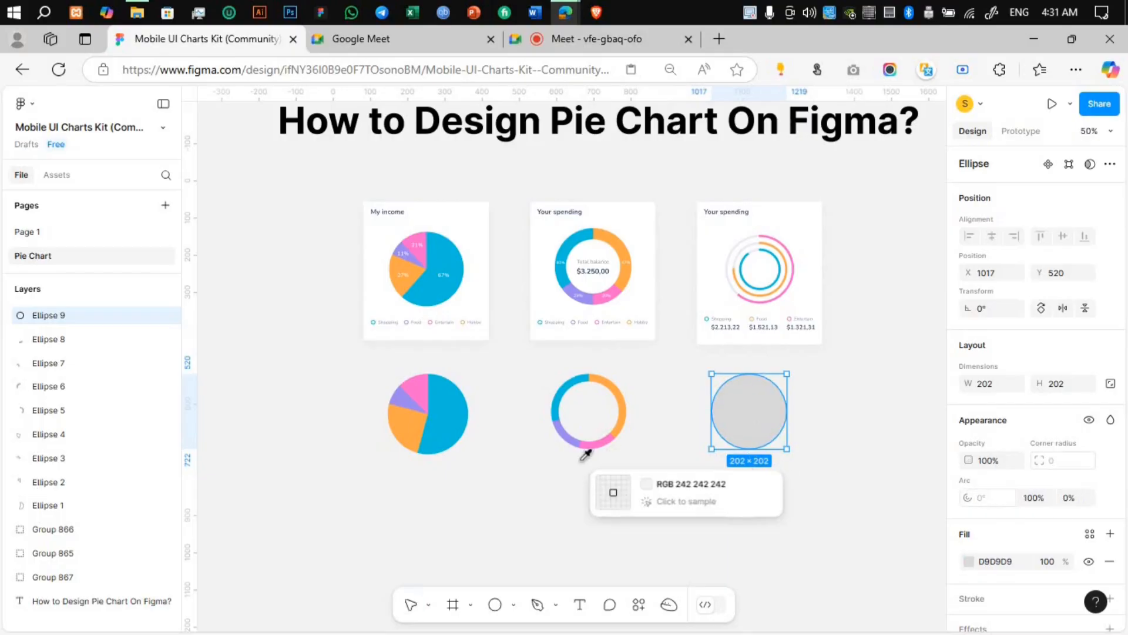
pyautogui.click(593, 445)
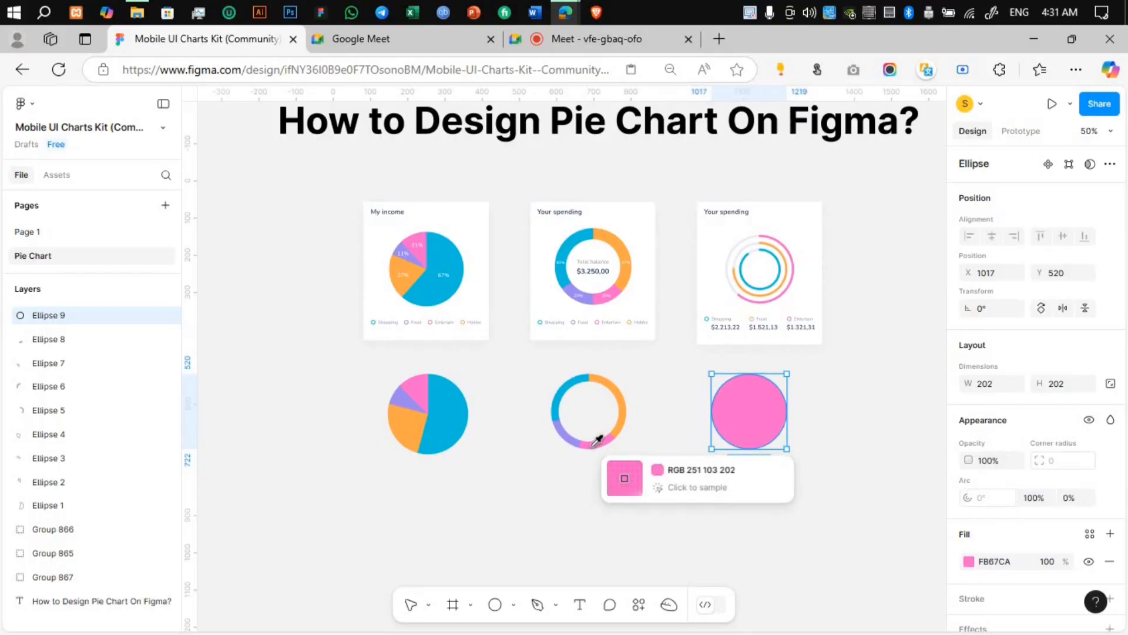
# Step: Duplicate the pink circle in place and scale the copy down to 160 × 160
pyautogui.press('Escape')
pyautogui.click(738, 433)
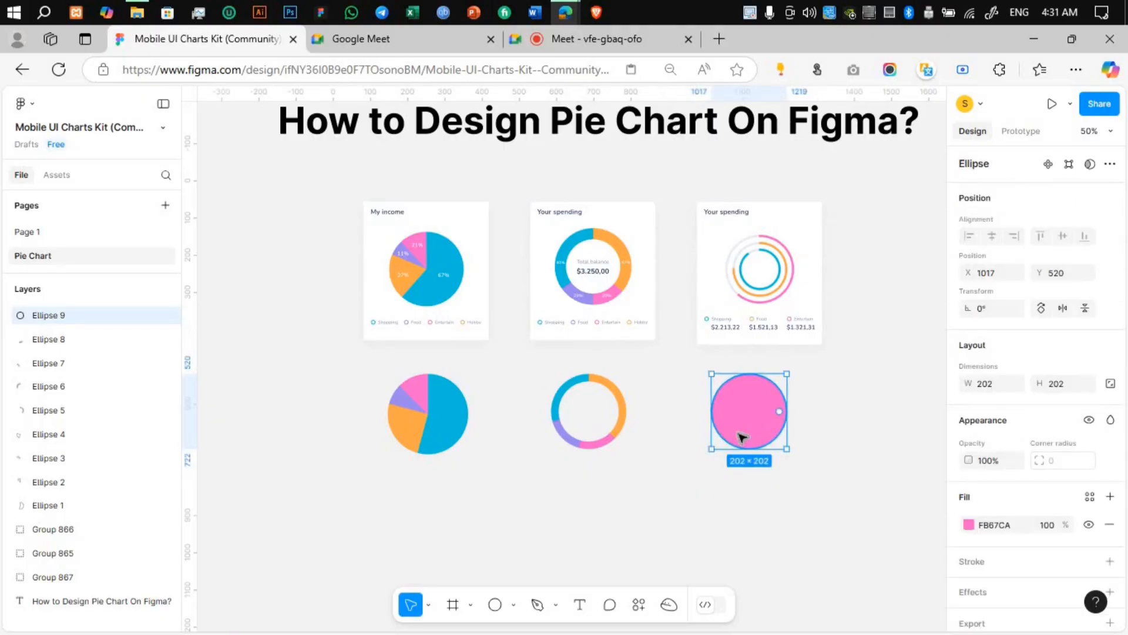
pyautogui.hotkey('ctrl', 'd')
pyautogui.moveTo(779, 445); pyautogui.dragTo(769, 434)
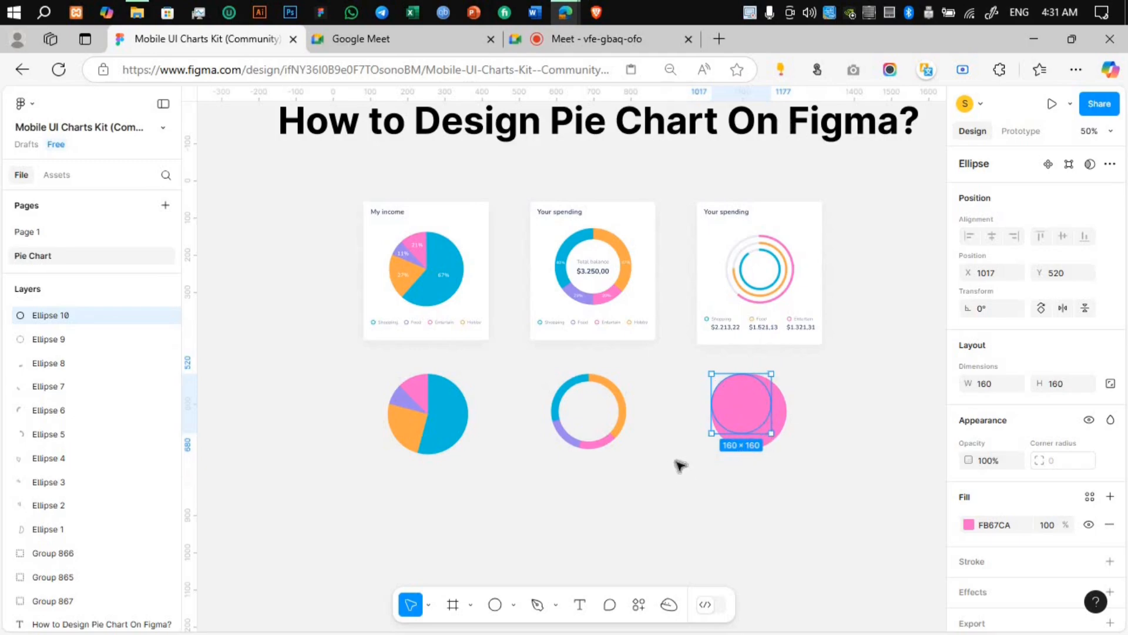
# Step: Fill the smaller circle with orange sampled from the recreated donut chart and enlarge it to 178 × 178
pyautogui.press('i')
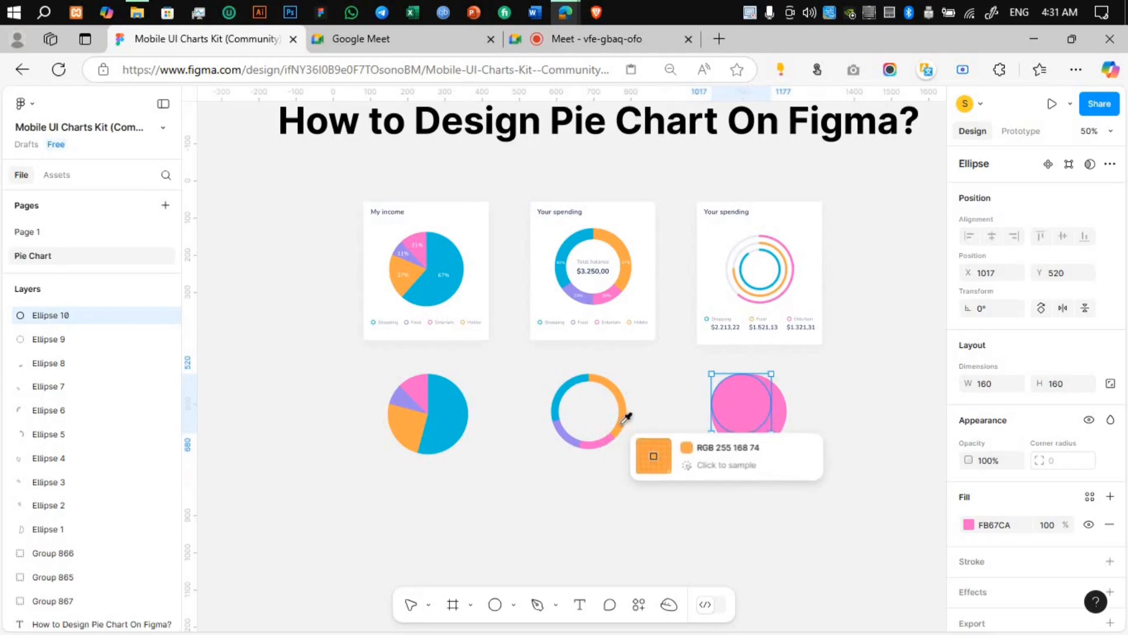
pyautogui.click(621, 416)
pyautogui.press('Escape')
pyautogui.click(748, 431)
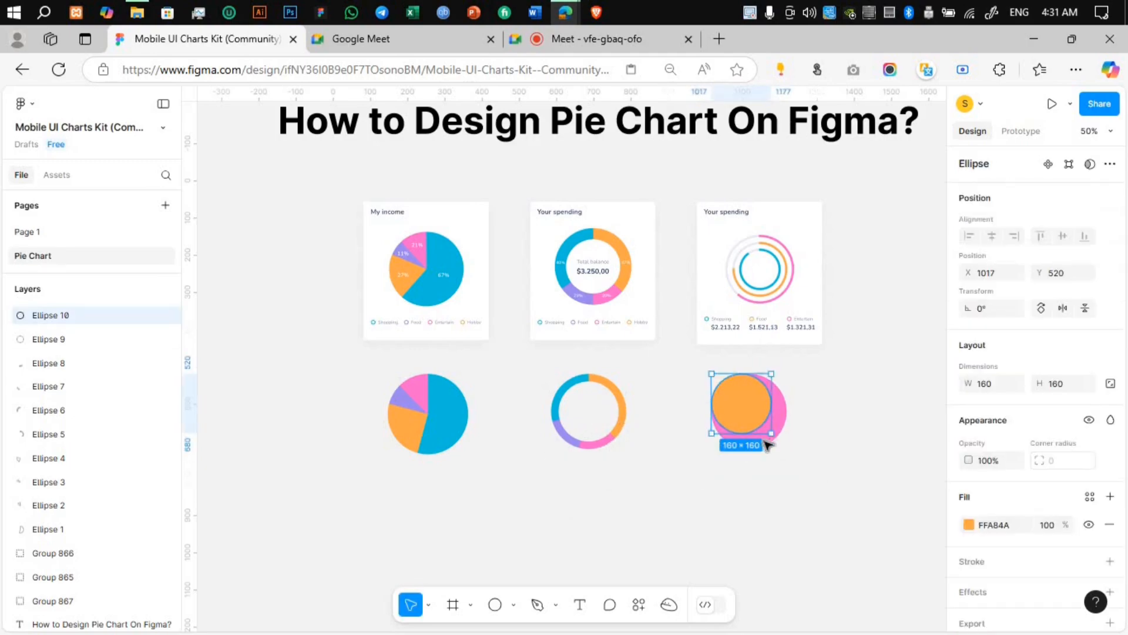
pyautogui.moveTo(776, 438); pyautogui.dragTo(776, 445)
# Step: Duplicate the orange circle, scale the copy to 150 × 150 and fill it with the recreated donut's blue
pyautogui.hotkey('ctrl', 'd')
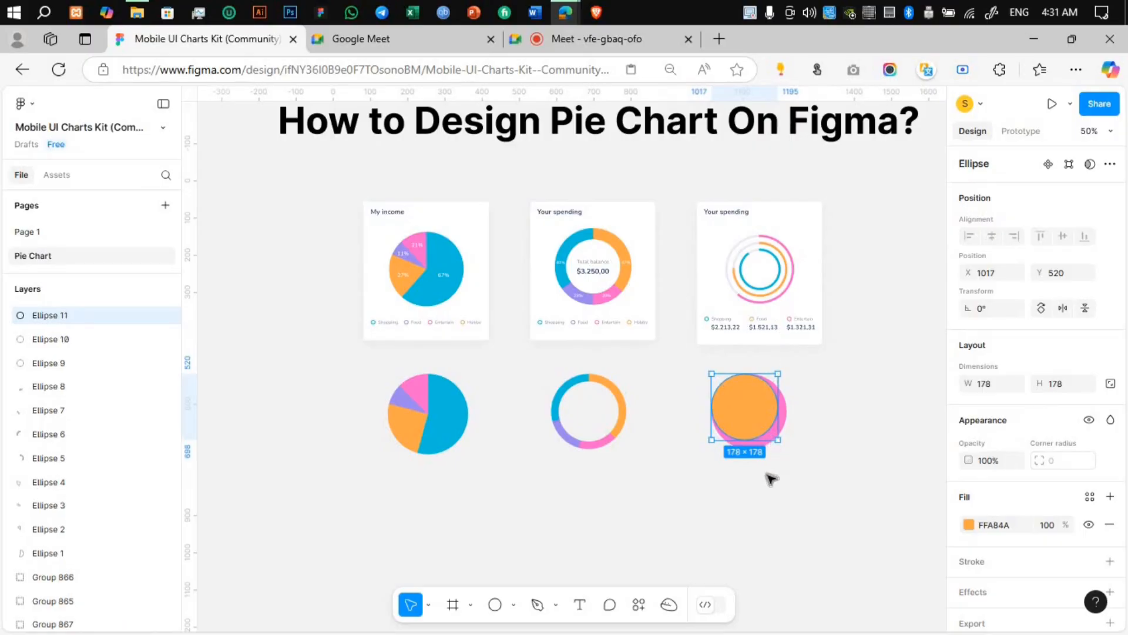
pyautogui.moveTo(780, 442); pyautogui.dragTo(767, 430)
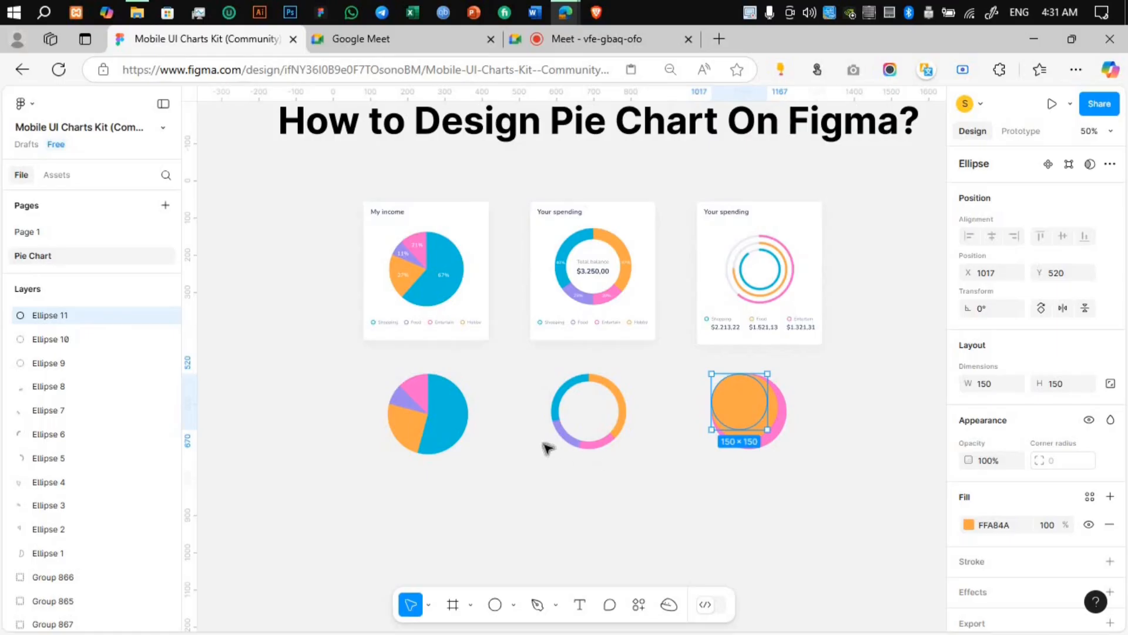
pyautogui.press('i')
pyautogui.click(557, 407)
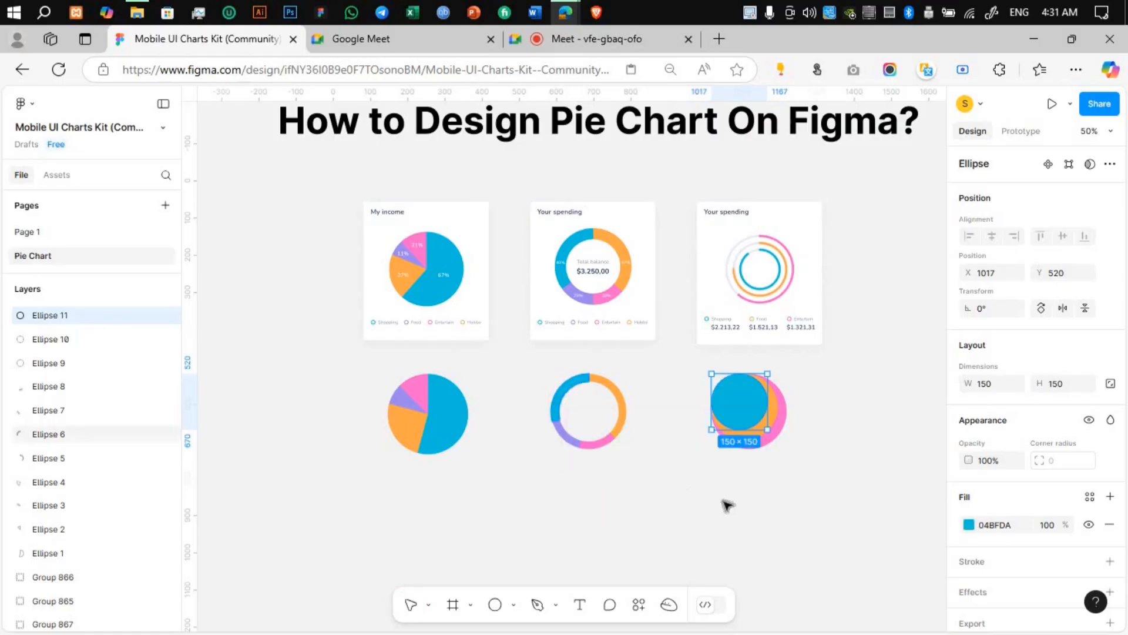
# Step: Align the pink, orange and blue circles on their horizontal and vertical centres so they are concentric
pyautogui.moveTo(684, 364); pyautogui.dragTo(791, 489)
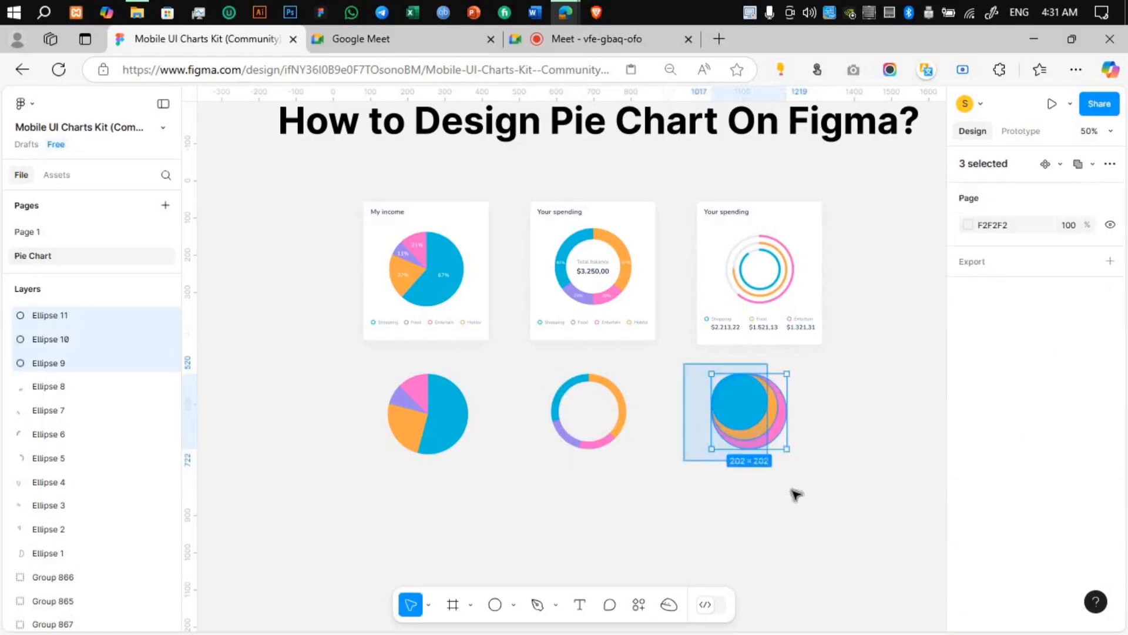
pyautogui.click(993, 236)
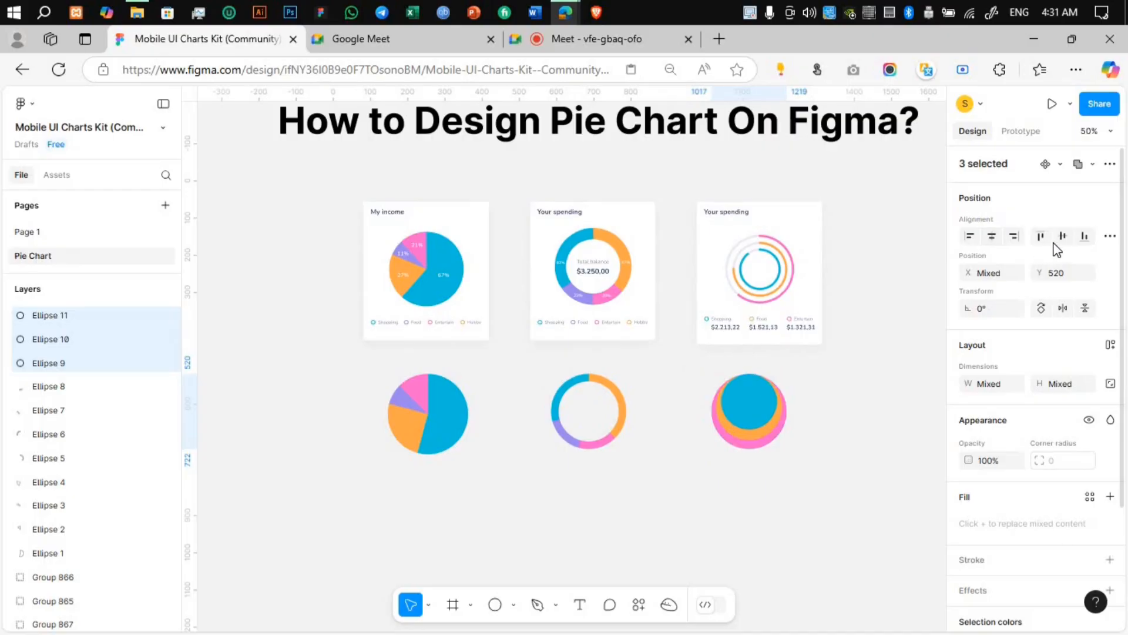
pyautogui.click(1061, 237)
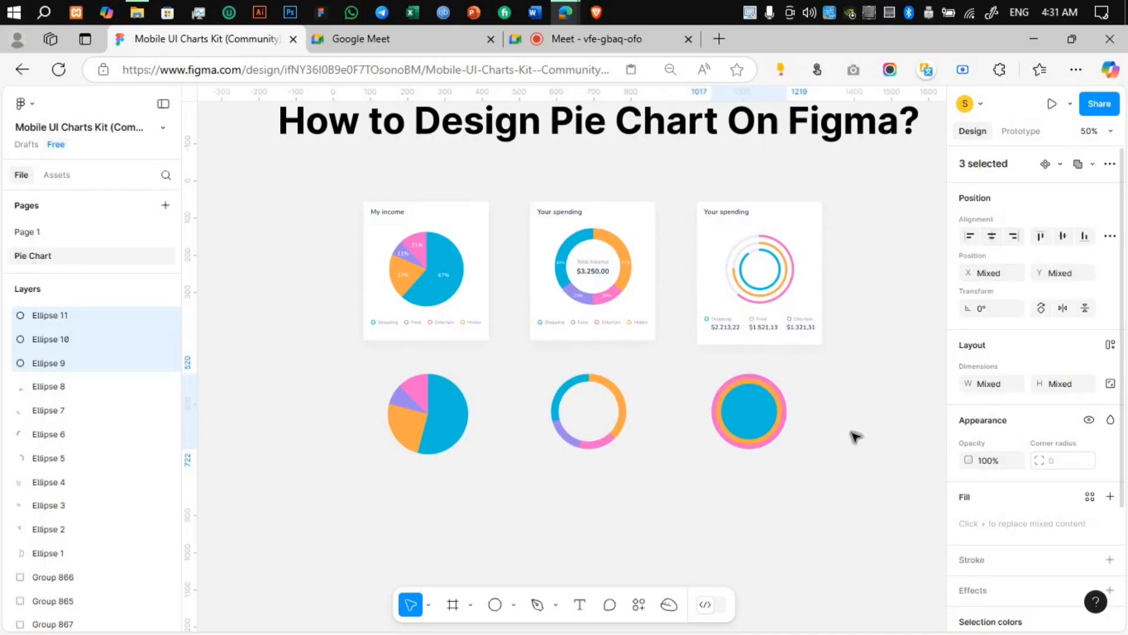
# Step: Cut the blue circle to an arc sweep of -50% and the orange circle to a sweep of -62.5%
pyautogui.click(740, 424)
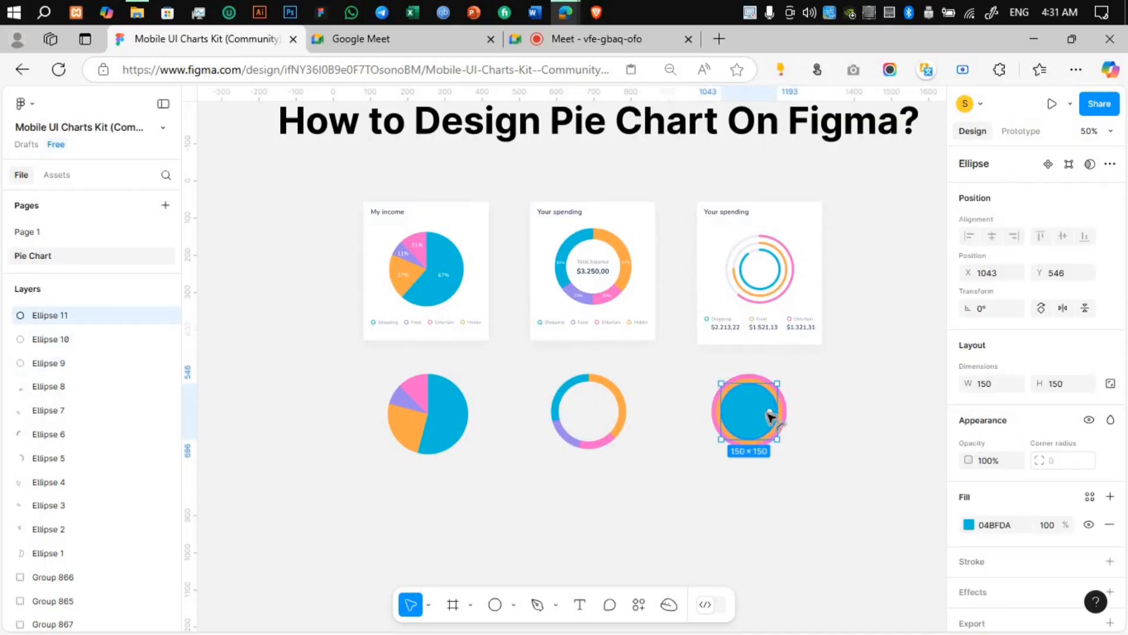
pyautogui.moveTo(769, 411); pyautogui.dragTo(746, 417)
pyautogui.click(752, 438)
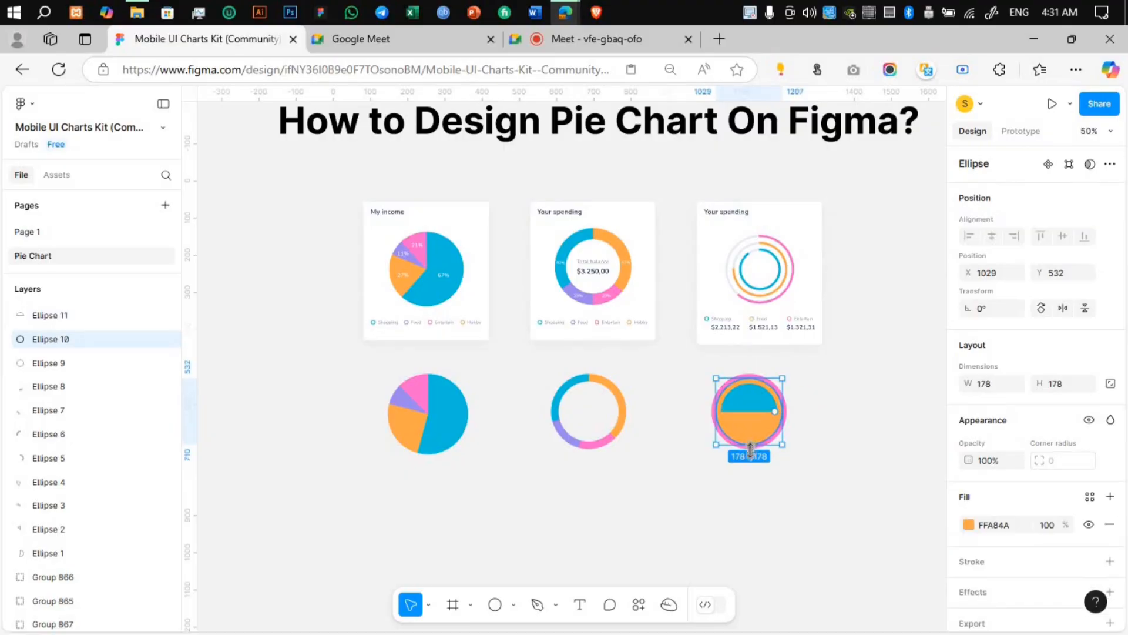
pyautogui.click(775, 447)
pyautogui.click(774, 433)
pyautogui.moveTo(762, 416); pyautogui.dragTo(762, 441)
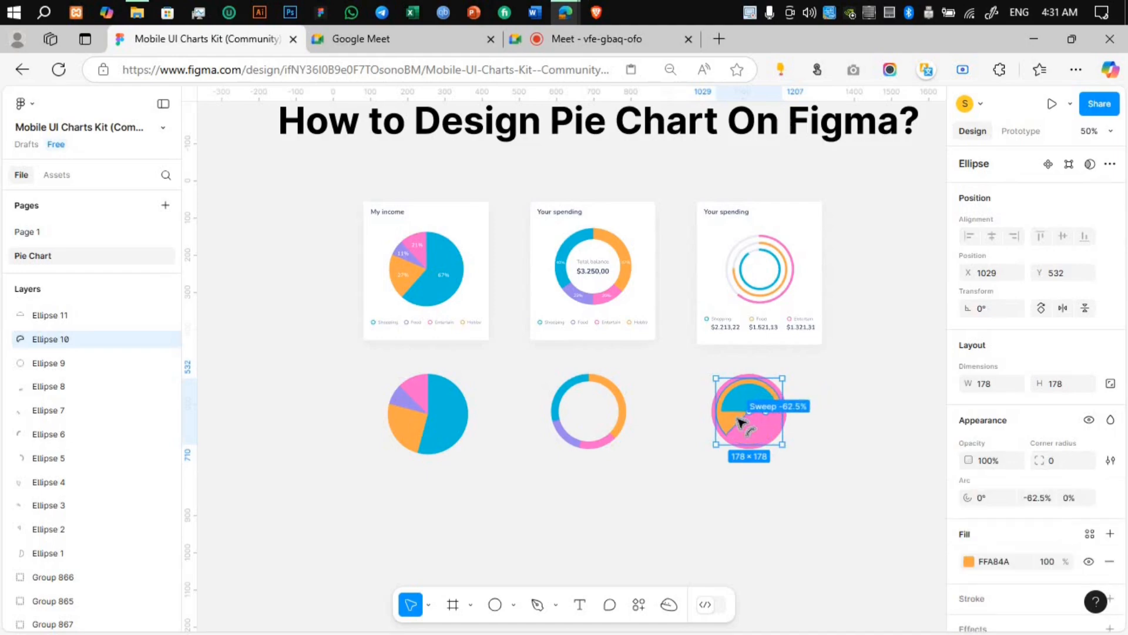
# Step: Cut the outer pink circle to an arc sweep of about -83.8%
pyautogui.click(773, 442)
pyautogui.click(773, 434)
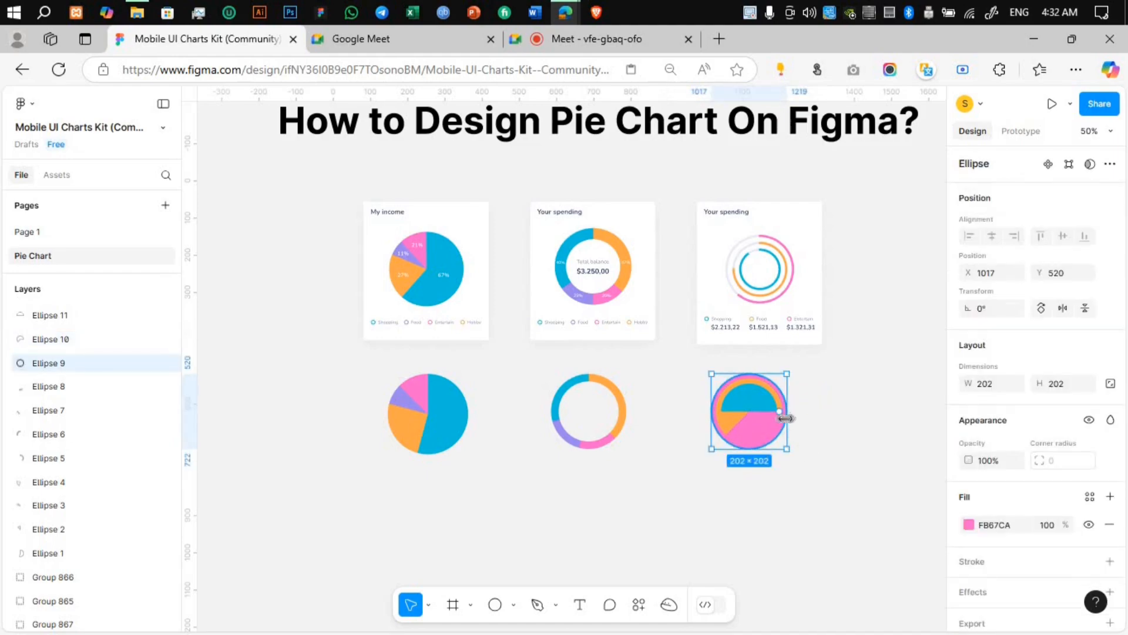
pyautogui.moveTo(774, 434); pyautogui.dragTo(811, 453)
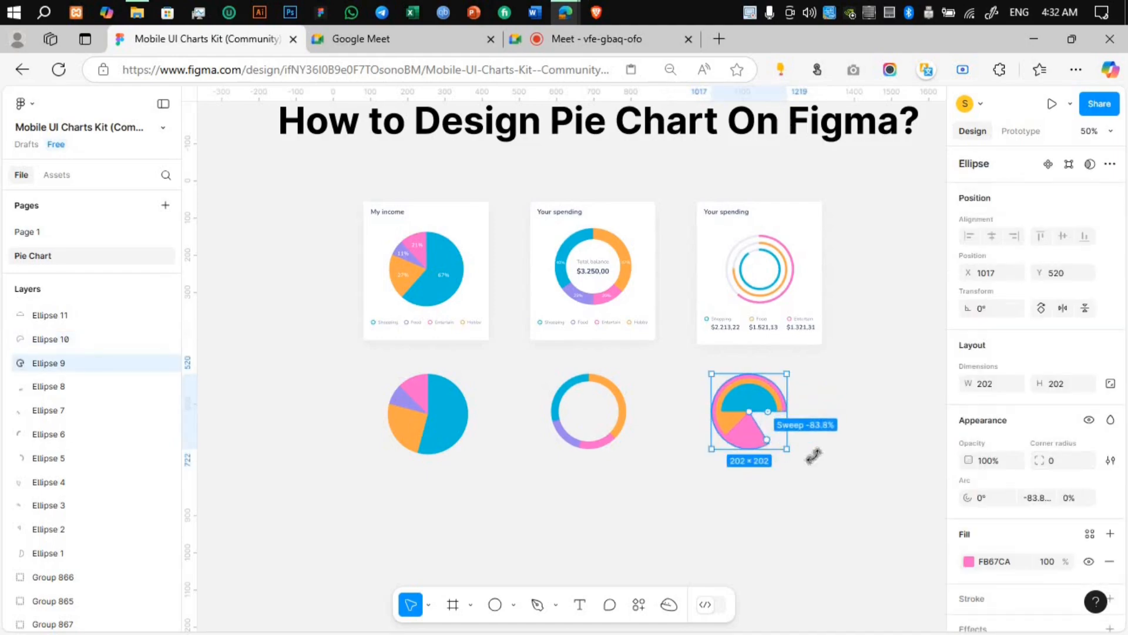
pyautogui.click(811, 453)
# Step: Turn the blue half circle into a thin ring arc with a ratio of 90%
pyautogui.click(758, 405)
pyautogui.moveTo(749, 411); pyautogui.dragTo(752, 395)
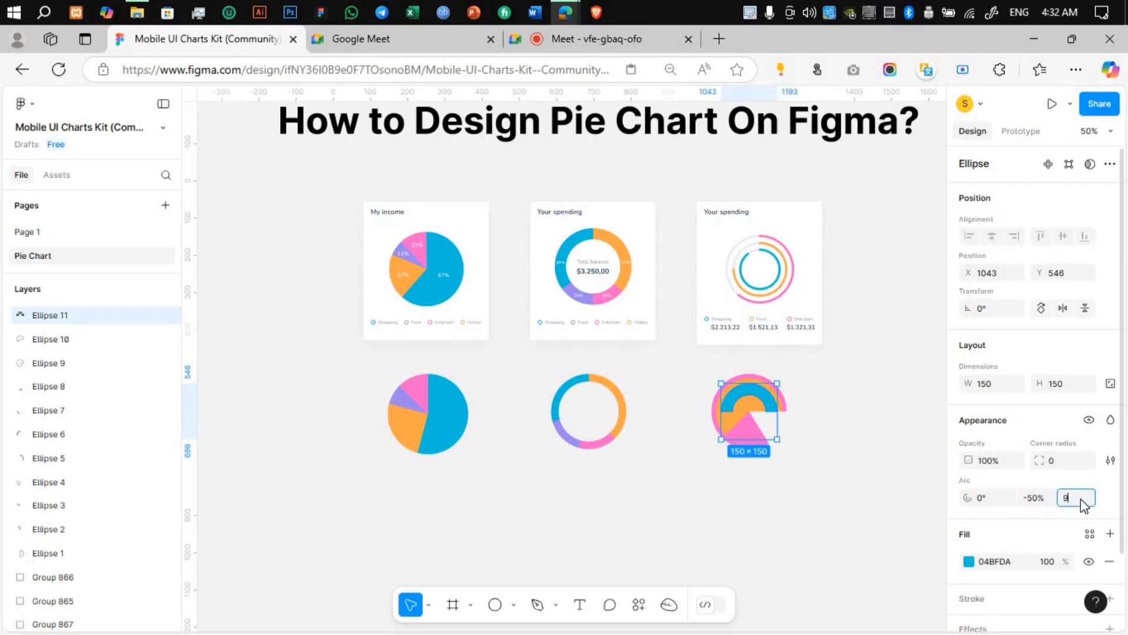
pyautogui.press('Return')
pyautogui.click(823, 466)
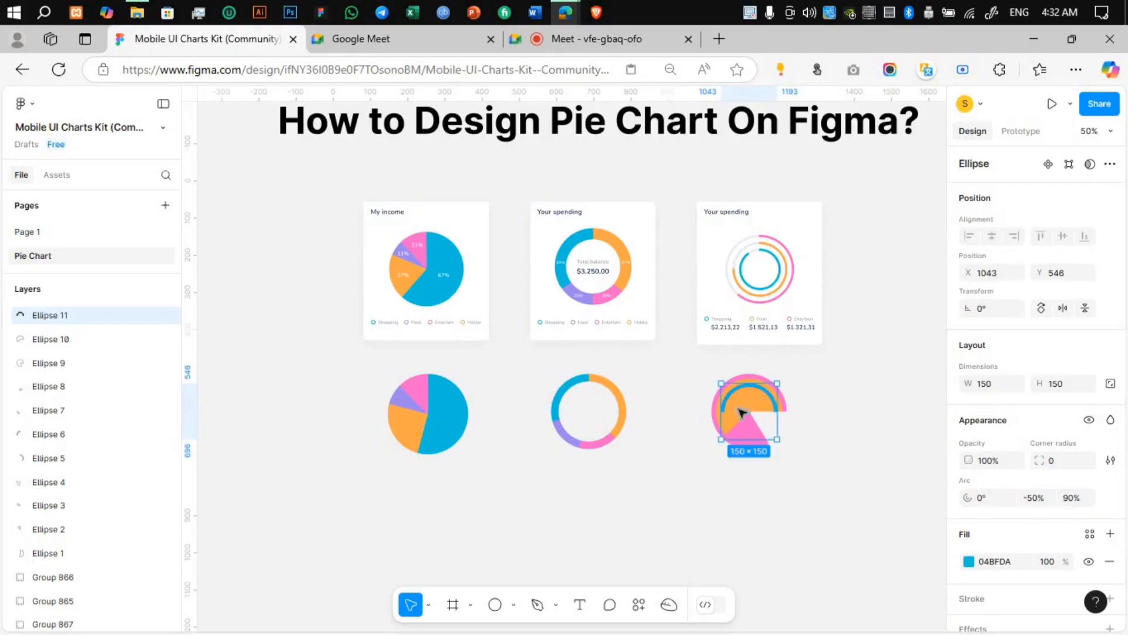
# Step: Set the orange sector's arc ratio to 90% to make it a thin ring
pyautogui.click(738, 405)
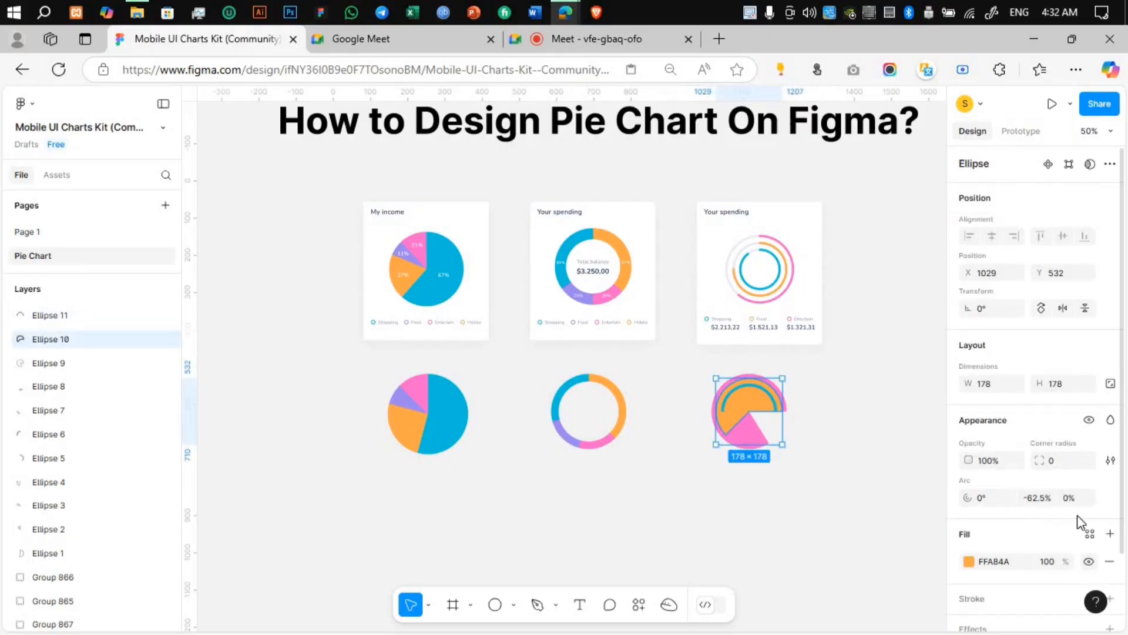
pyautogui.click(1082, 498)
pyautogui.press('Return')
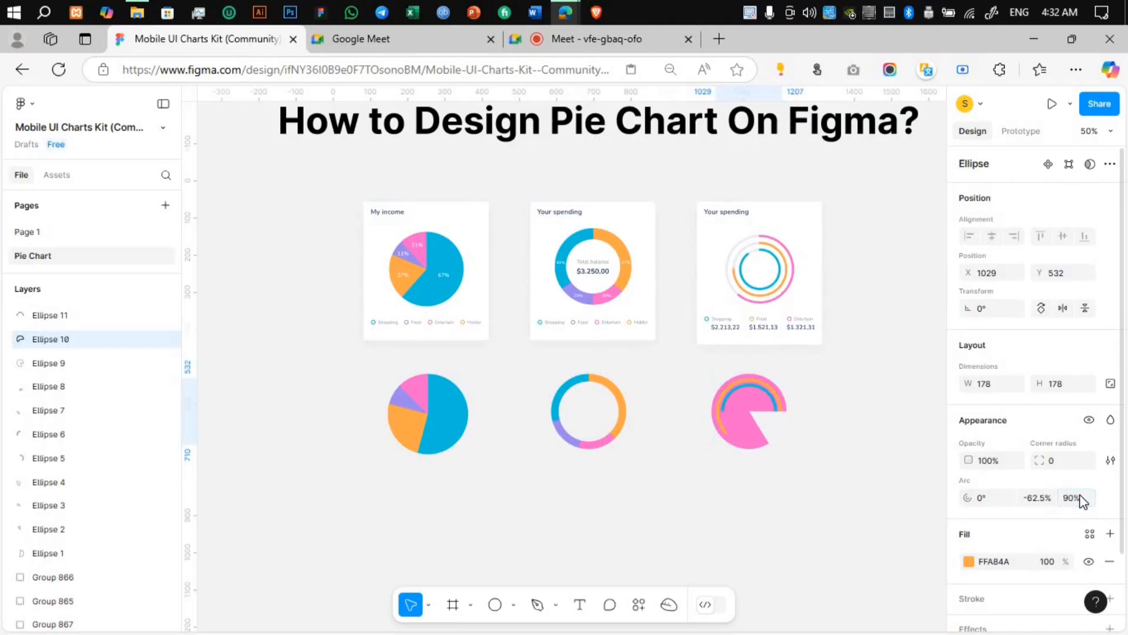
# Step: Try an arc ratio of 100% on the pink sector, then set it to 90%
pyautogui.click(745, 438)
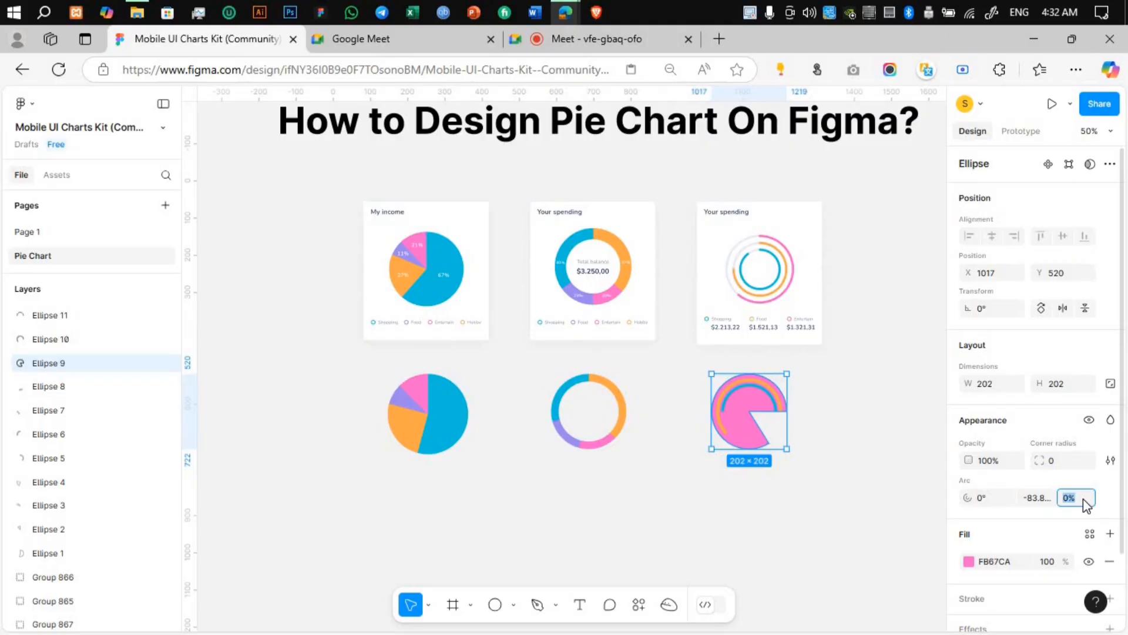
pyautogui.press('Return')
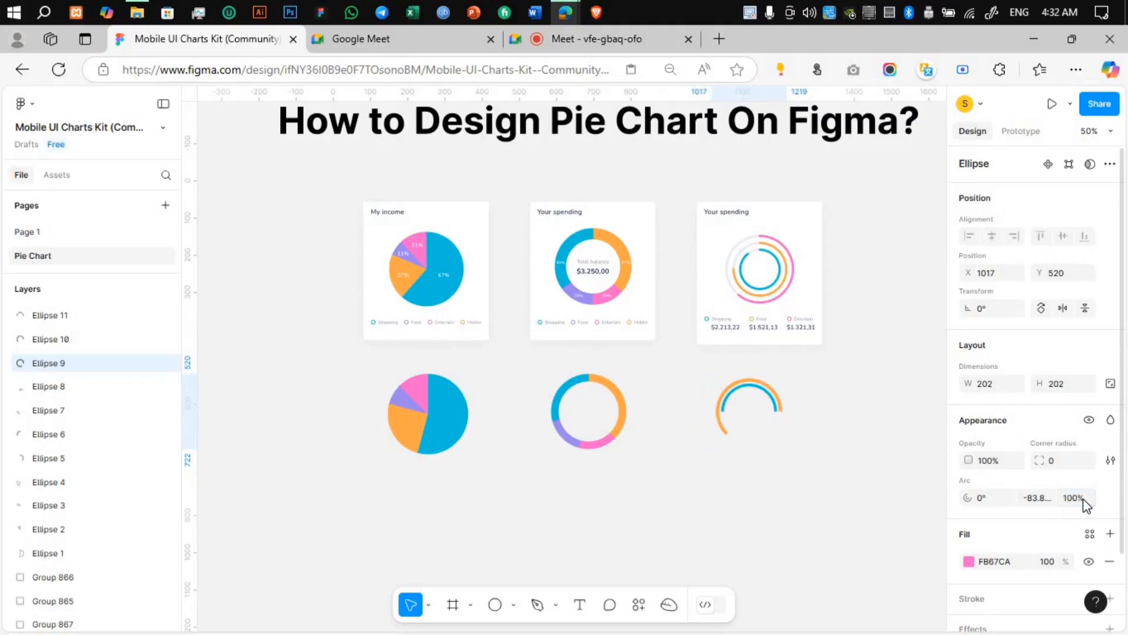
pyautogui.click(1082, 504)
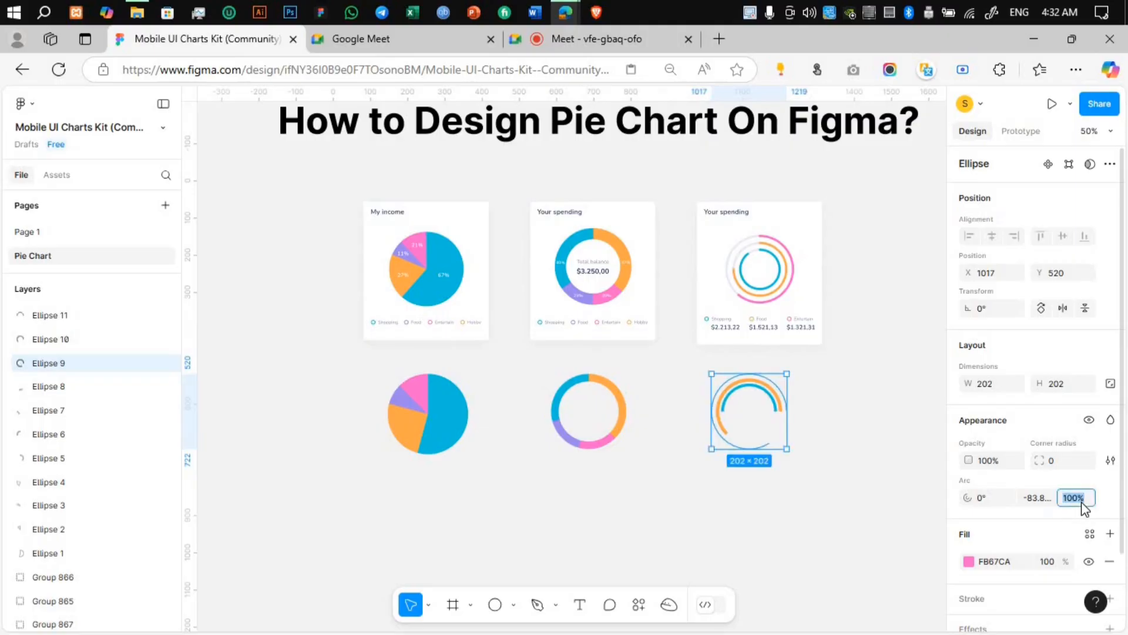
pyautogui.press('Return')
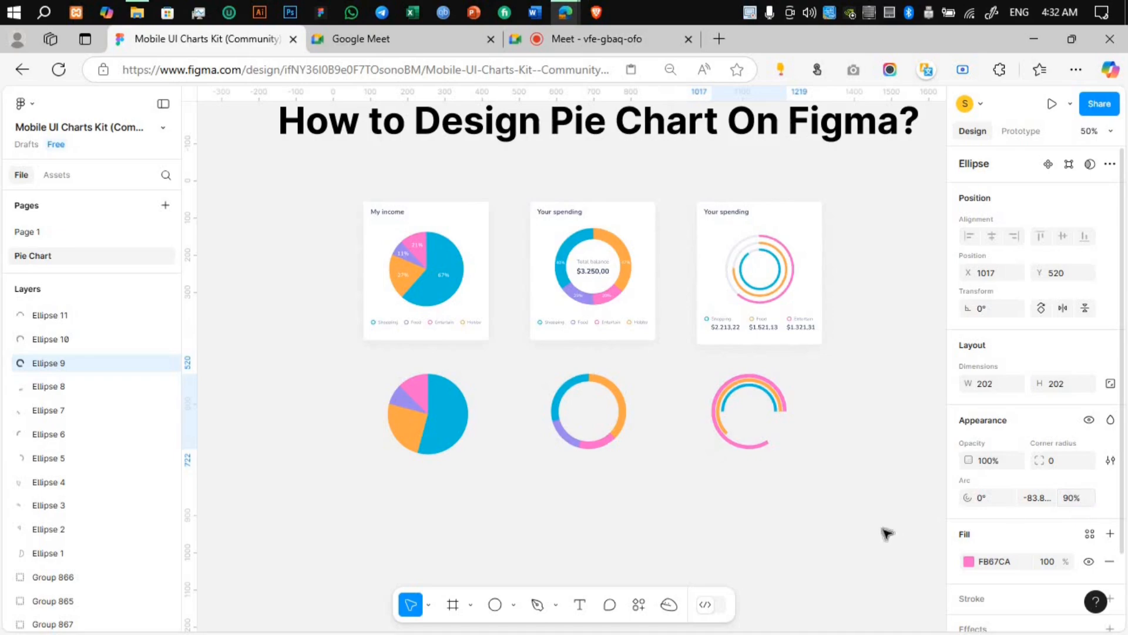
pyautogui.click(837, 517)
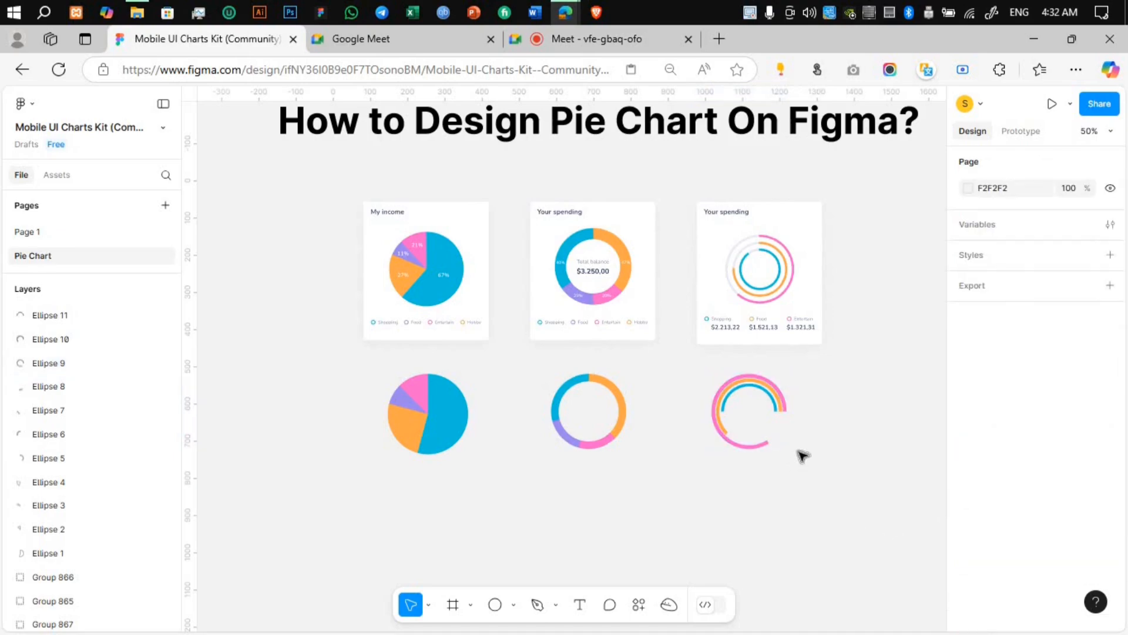
# Step: Reshape the outer pink ring to an arc start of 135° and a sweep of about -58.3%
pyautogui.click(788, 416)
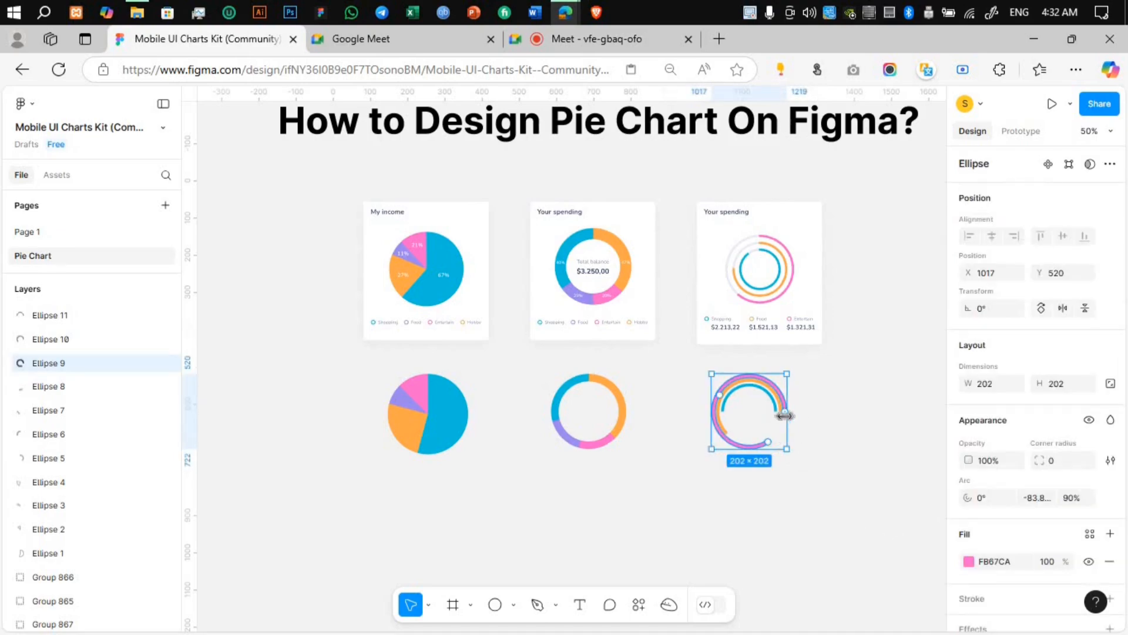
pyautogui.moveTo(785, 415); pyautogui.dragTo(706, 464)
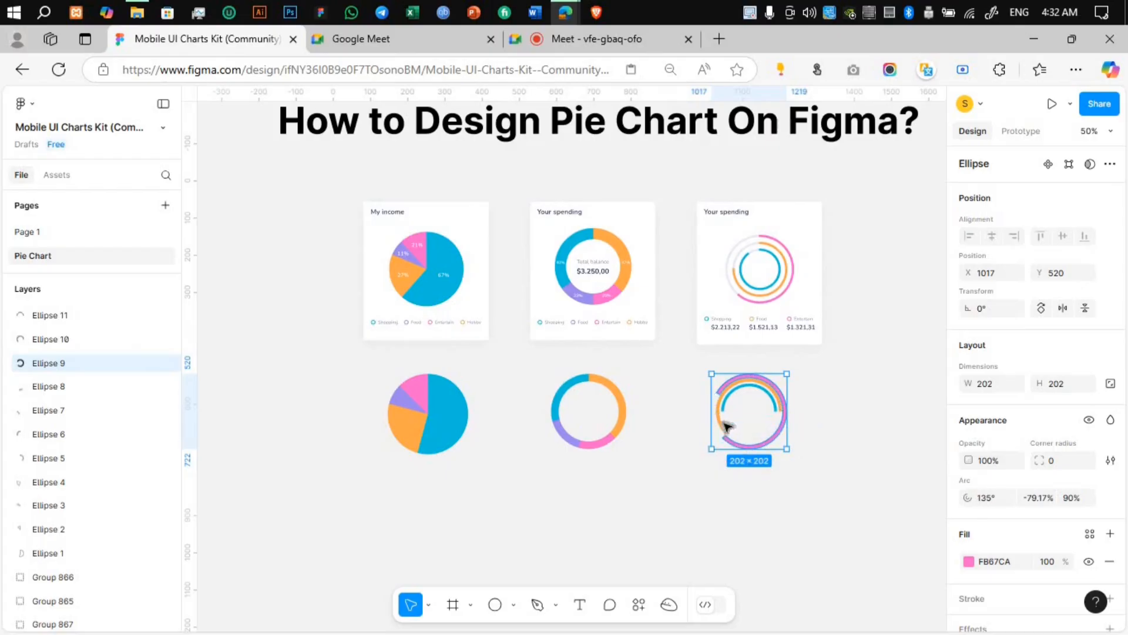
pyautogui.moveTo(724, 391); pyautogui.dragTo(757, 387)
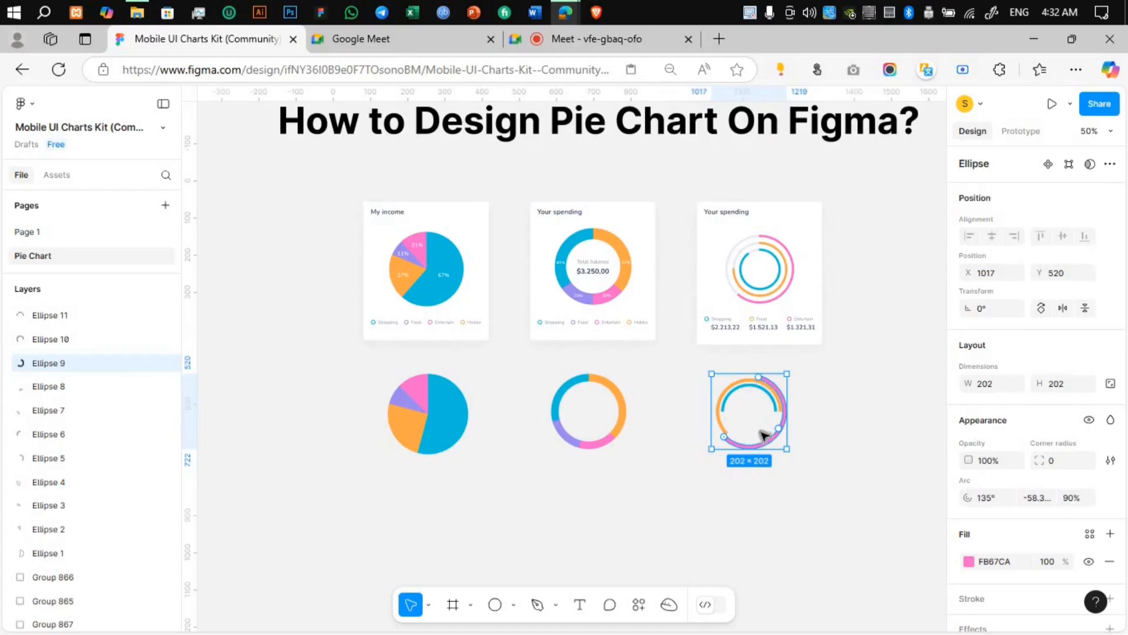
# Step: Duplicate the pink ring, reshape the copy to start -15° and sweep -66.7%, and fill it with white sampled from the sample ring chart
pyautogui.hotkey('ctrl', 'd')
pyautogui.moveTo(758, 376); pyautogui.dragTo(784, 403)
pyautogui.moveTo(749, 451)
pyautogui.mouseDown()
pyautogui.moveTo(738, 452)
pyautogui.moveTo(743, 446)
pyautogui.mouseUp()
pyautogui.press('i')
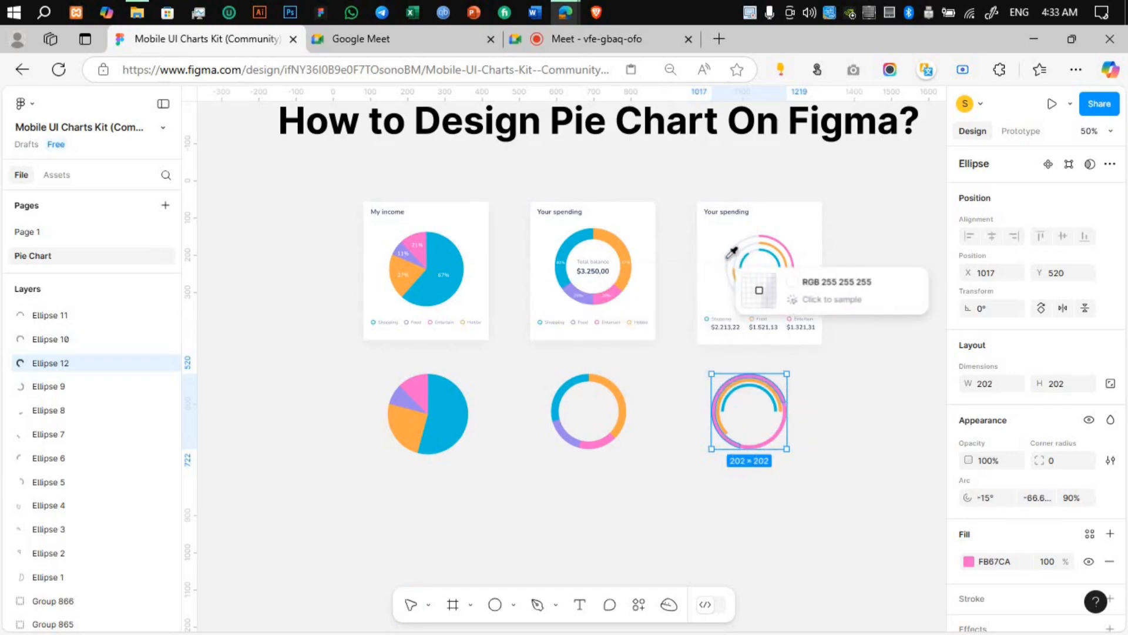
pyautogui.press('Escape')
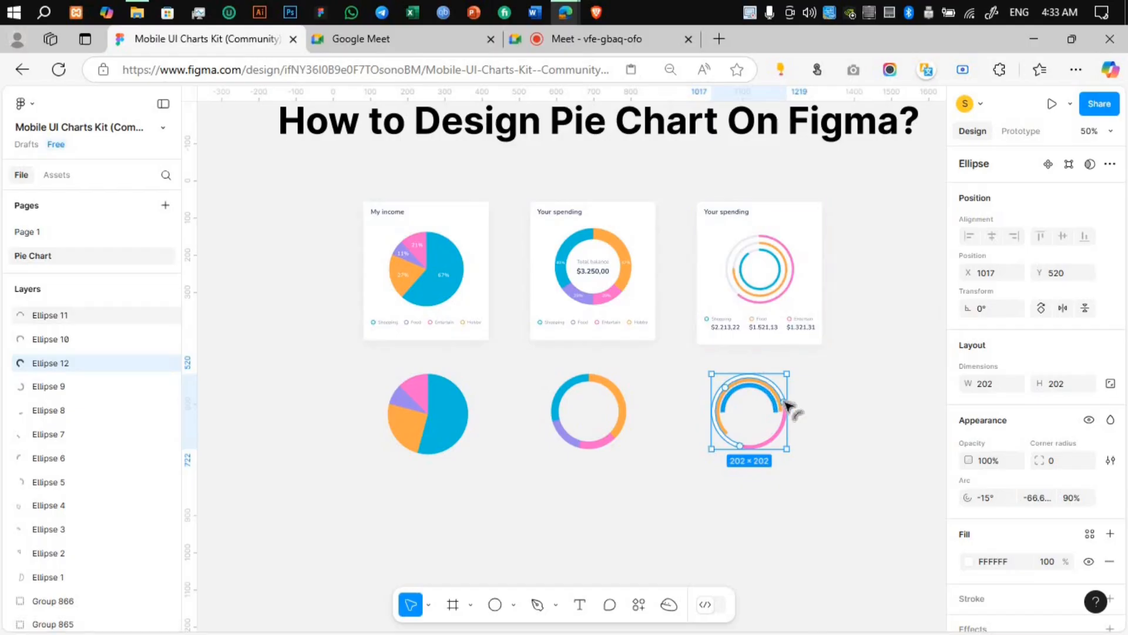
# Step: Fit the white arc into the pink ring's gap with a start of -75° and a sweep of about -45.8%
pyautogui.moveTo(786, 402); pyautogui.dragTo(775, 385)
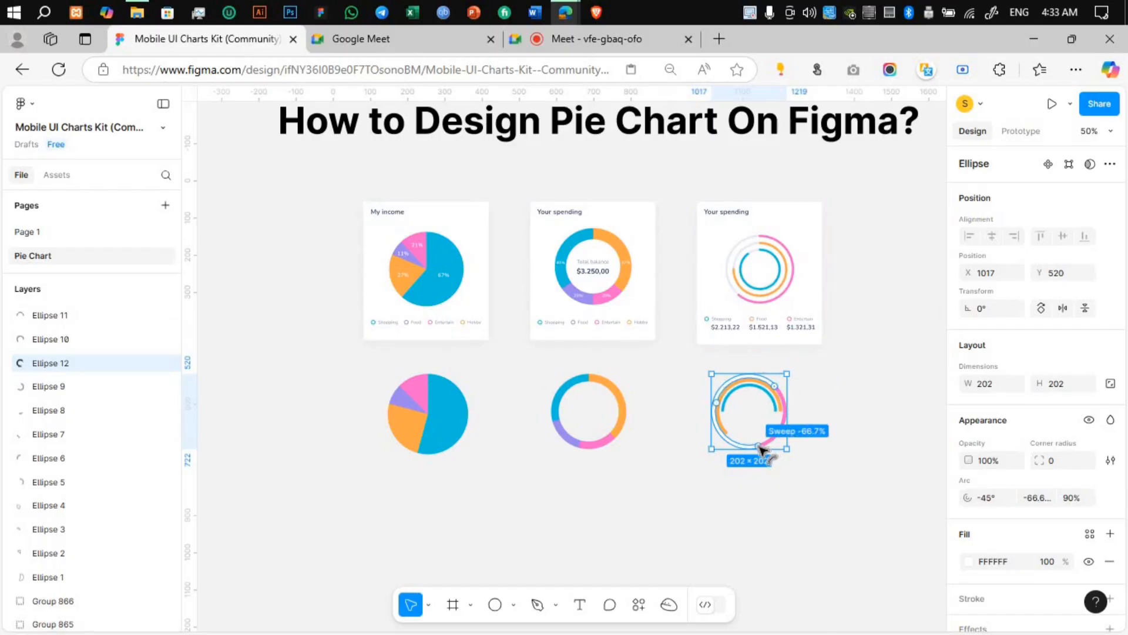
pyautogui.moveTo(746, 451)
pyautogui.mouseDown()
pyautogui.moveTo(724, 450)
pyautogui.moveTo(731, 442)
pyautogui.mouseUp()
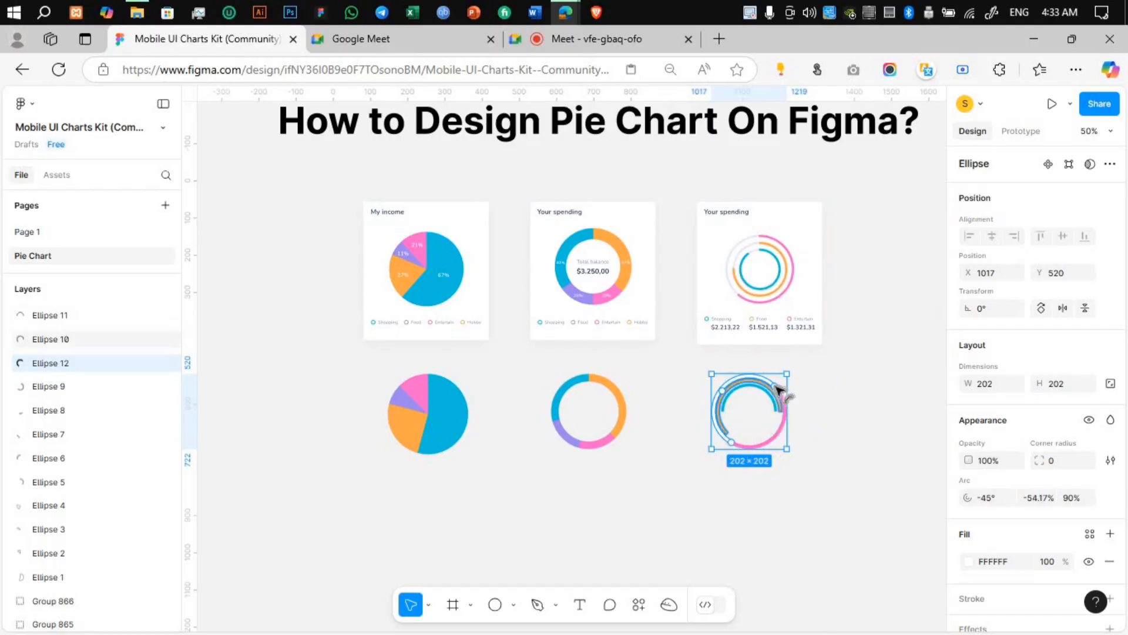
pyautogui.moveTo(771, 384); pyautogui.dragTo(757, 375)
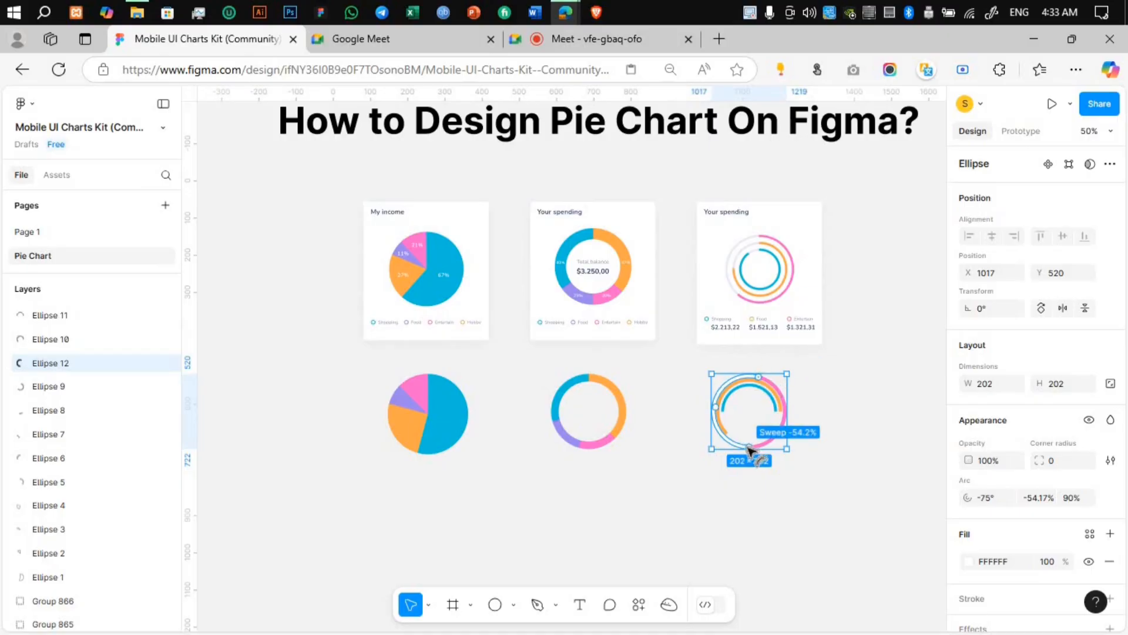
pyautogui.moveTo(749, 447); pyautogui.dragTo(732, 442)
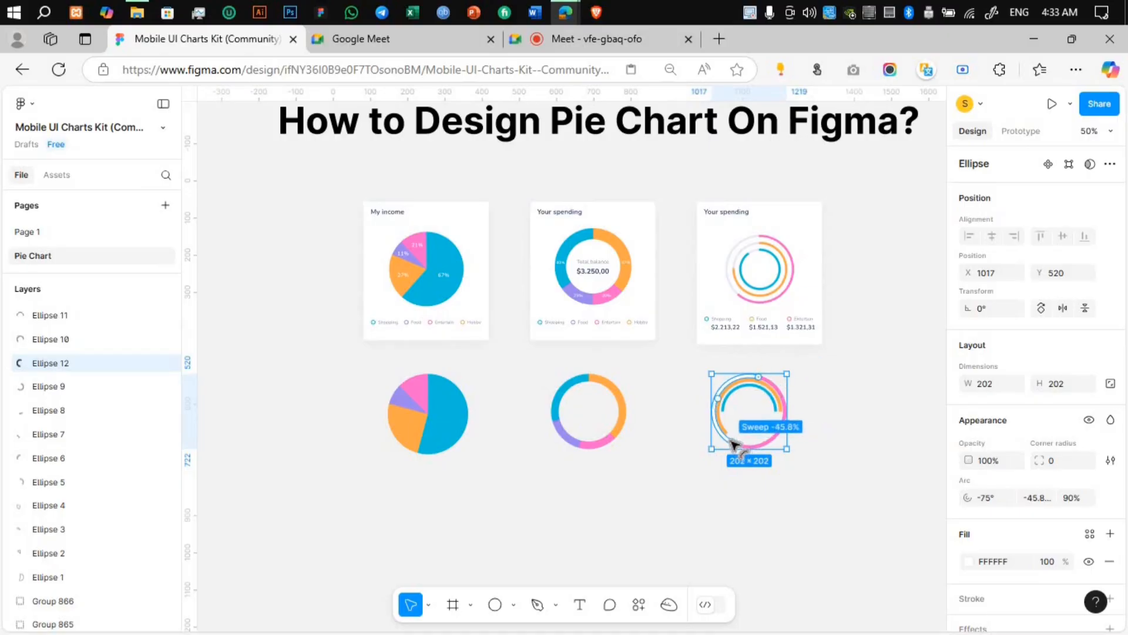
pyautogui.click(844, 410)
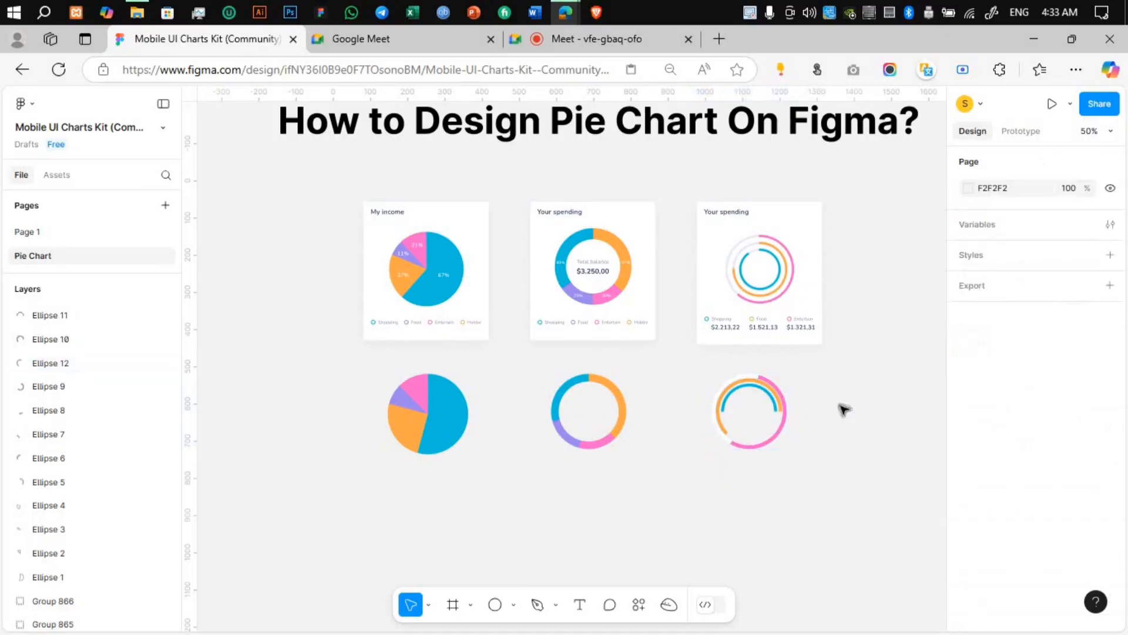
# Step: Set the orange ring's arc start to 150° and fill its gap with an F2F2F2 duplicate starting at -60° with a sweep of about -41.6%
pyautogui.click(786, 416)
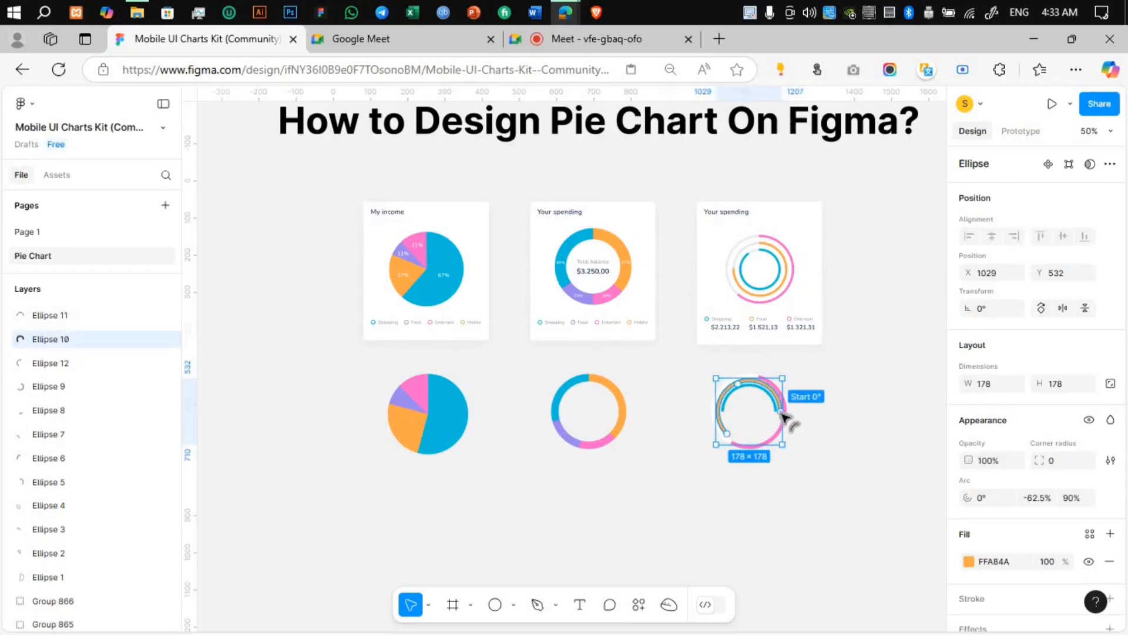
pyautogui.moveTo(778, 439); pyautogui.dragTo(718, 432)
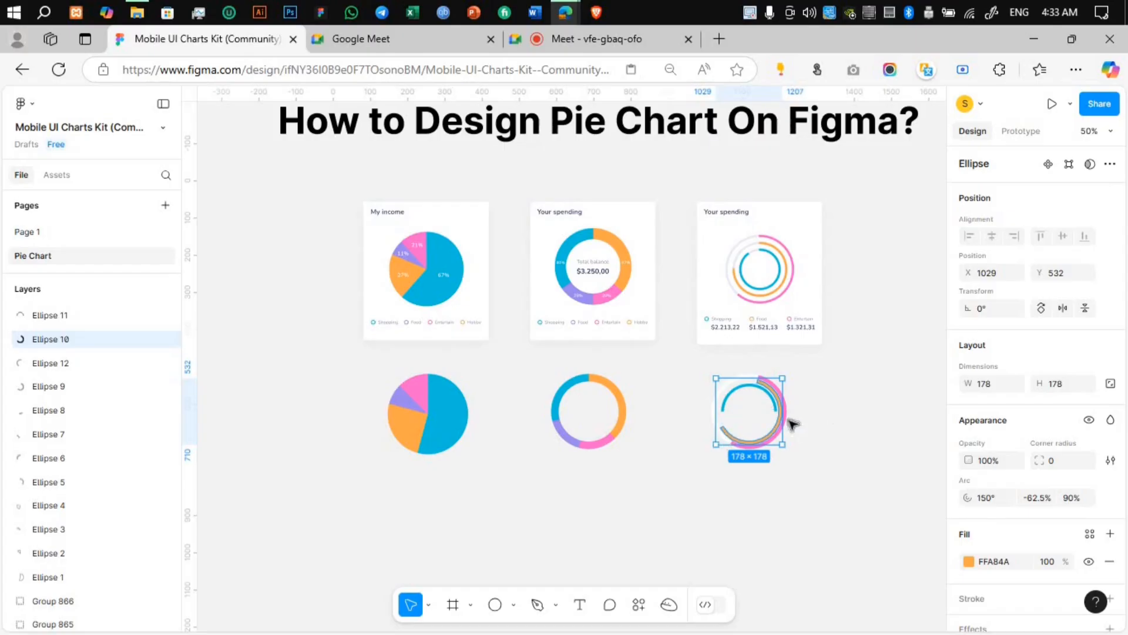
pyautogui.hotkey('ctrl', 'd')
pyautogui.moveTo(722, 427); pyautogui.dragTo(759, 385)
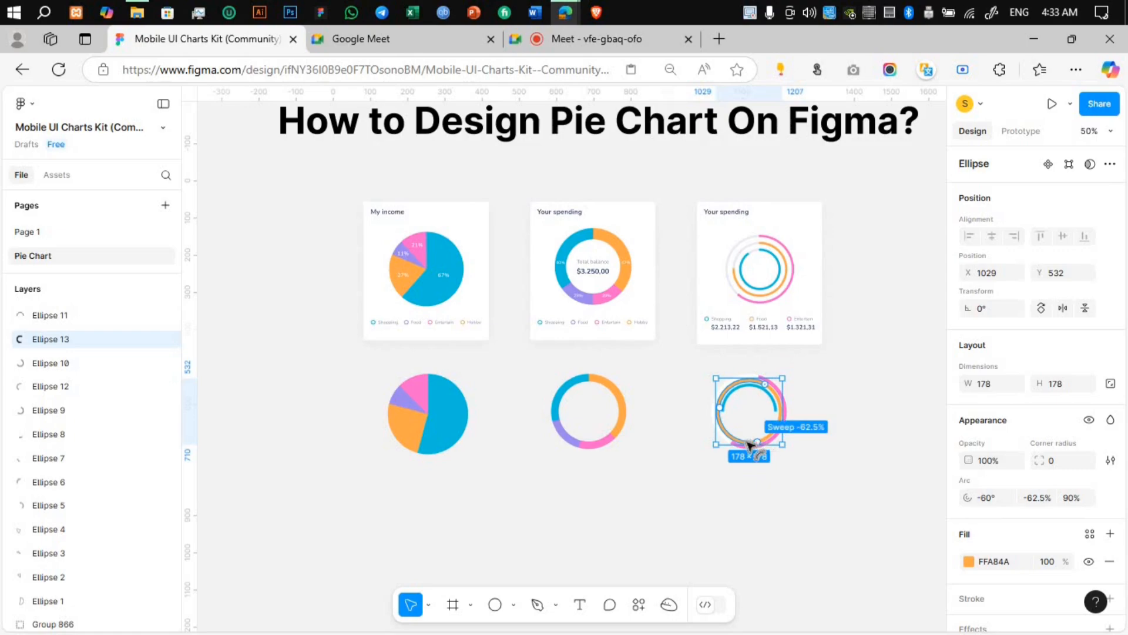
pyautogui.moveTo(750, 445); pyautogui.dragTo(729, 434)
pyautogui.press('i')
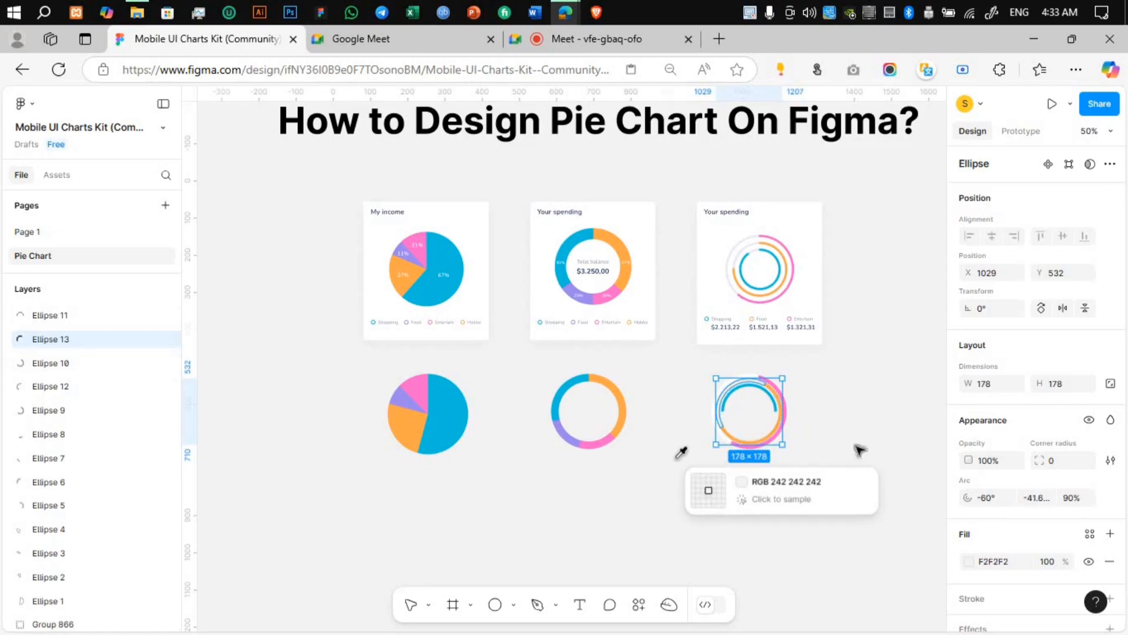
pyautogui.click(889, 443)
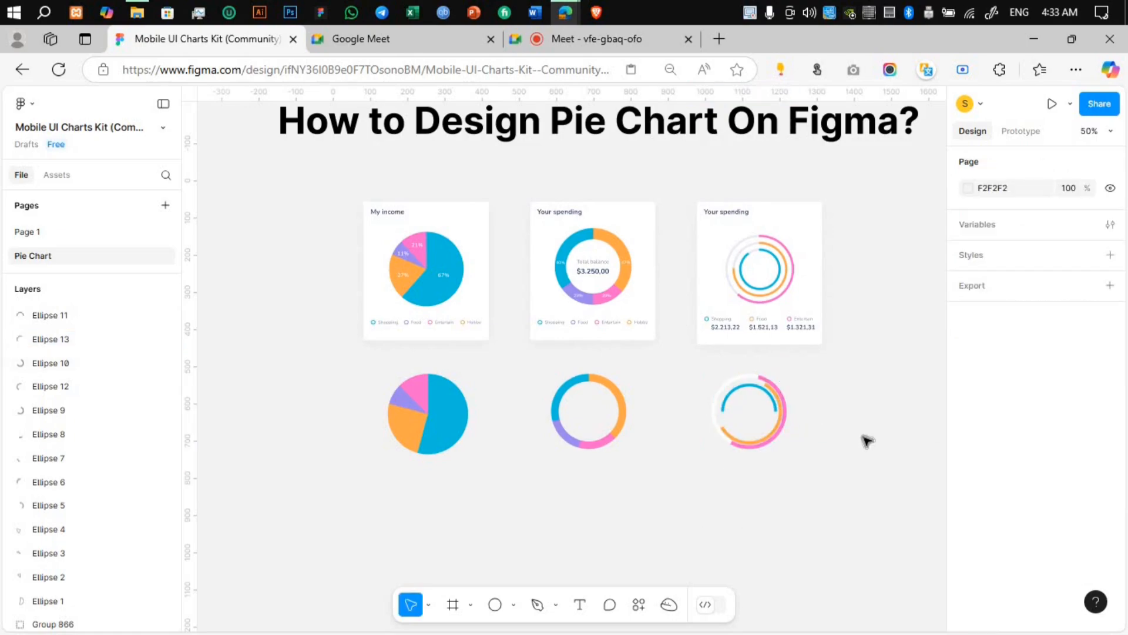
# Step: Rotate the inner blue arc, then complete its ring with a duplicate at start -45° and sweep -50%, filled with F2F2F2 sampled from the canvas
pyautogui.click(776, 414)
pyautogui.moveTo(766, 433); pyautogui.dragTo(769, 392)
pyautogui.hotkey('ctrl', 'd')
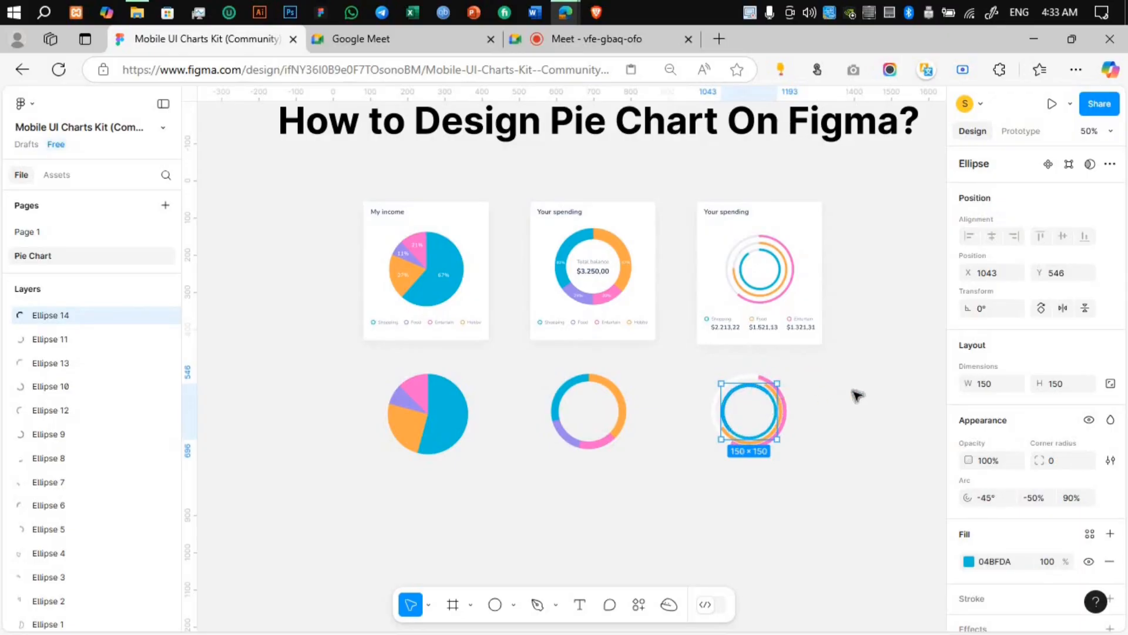
pyautogui.press('i')
pyautogui.click(899, 387)
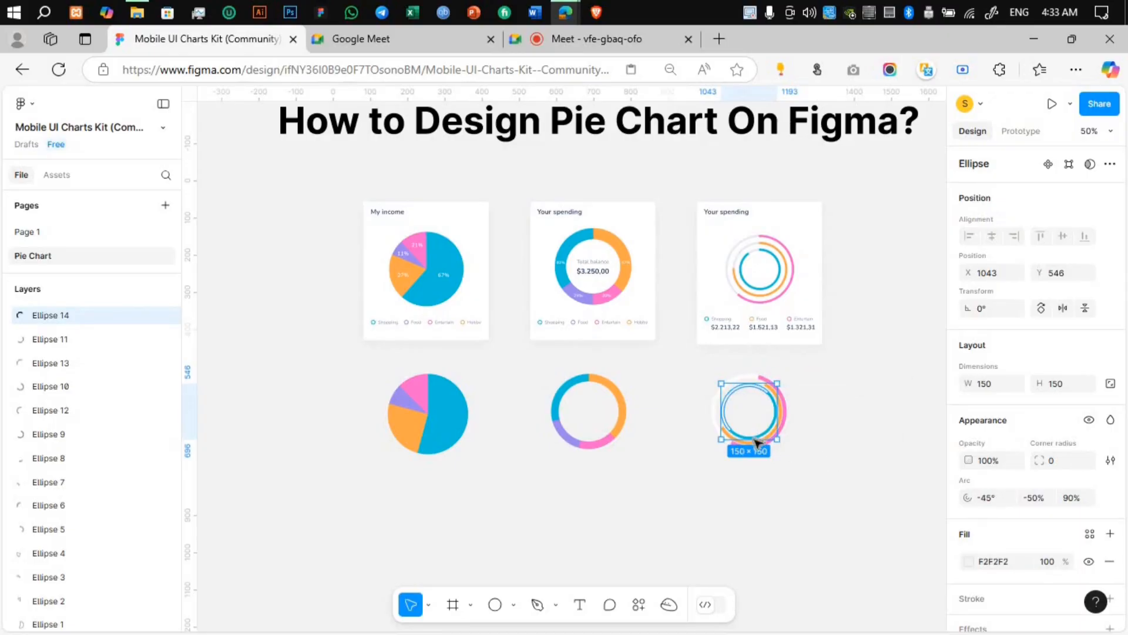
pyautogui.click(690, 378)
# Step: Group the six arcs of the recreated concentric ring chart
pyautogui.moveTo(806, 474); pyautogui.dragTo(684, 364)
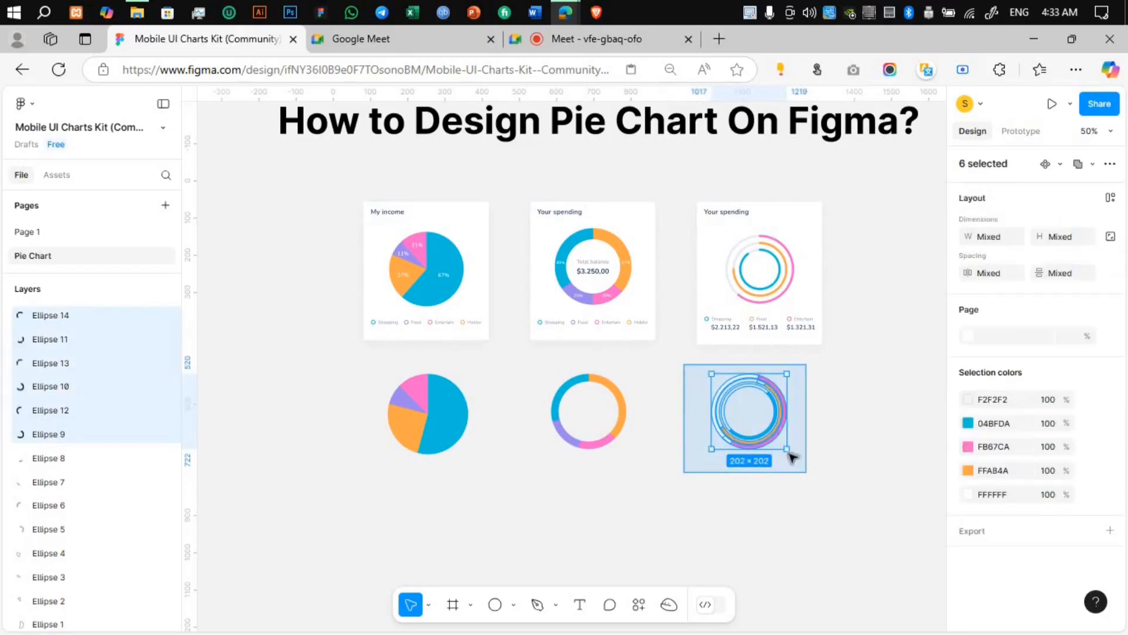
pyautogui.rightClick(766, 423)
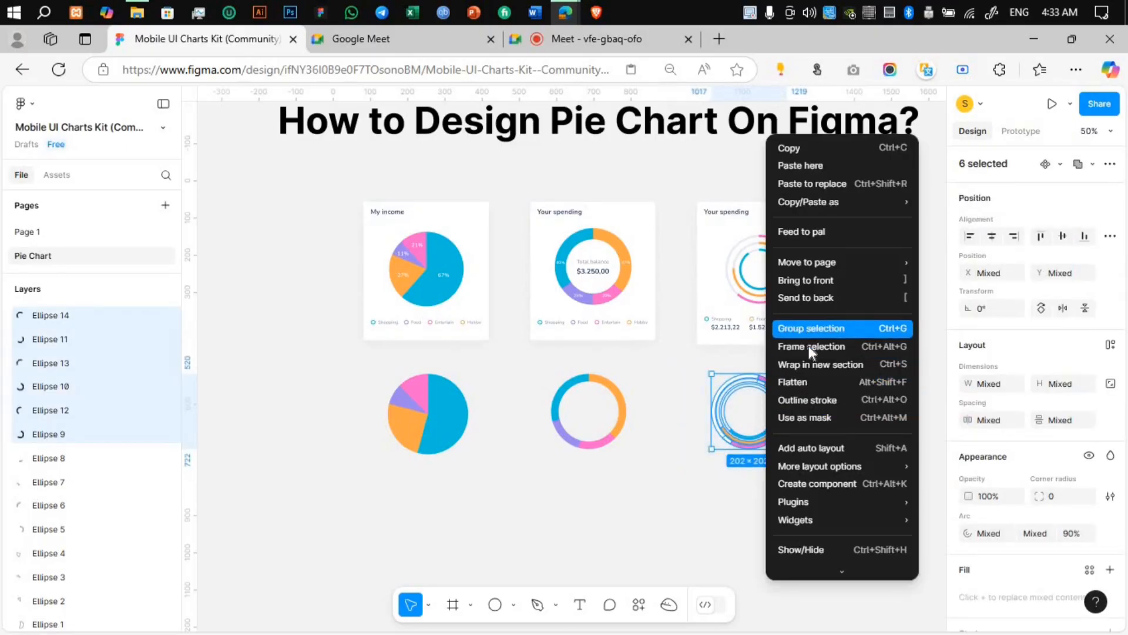
pyautogui.click(809, 328)
# Step: Draw a square about 245 × 245 below the recreated charts and fill it with black (000000)
pyautogui.click(514, 606)
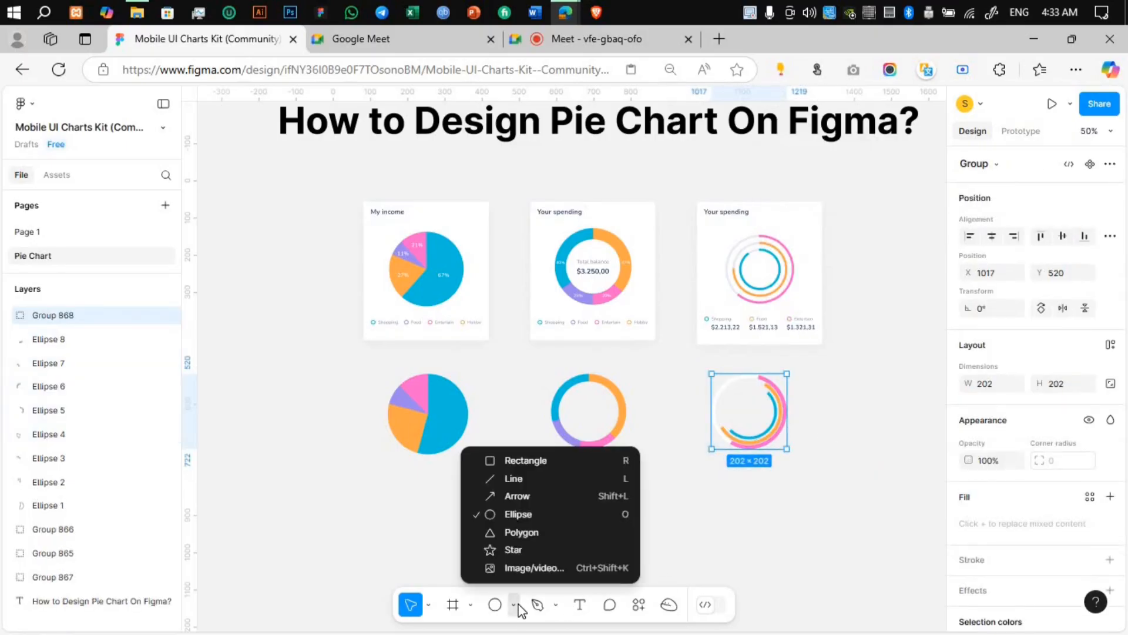
pyautogui.click(519, 459)
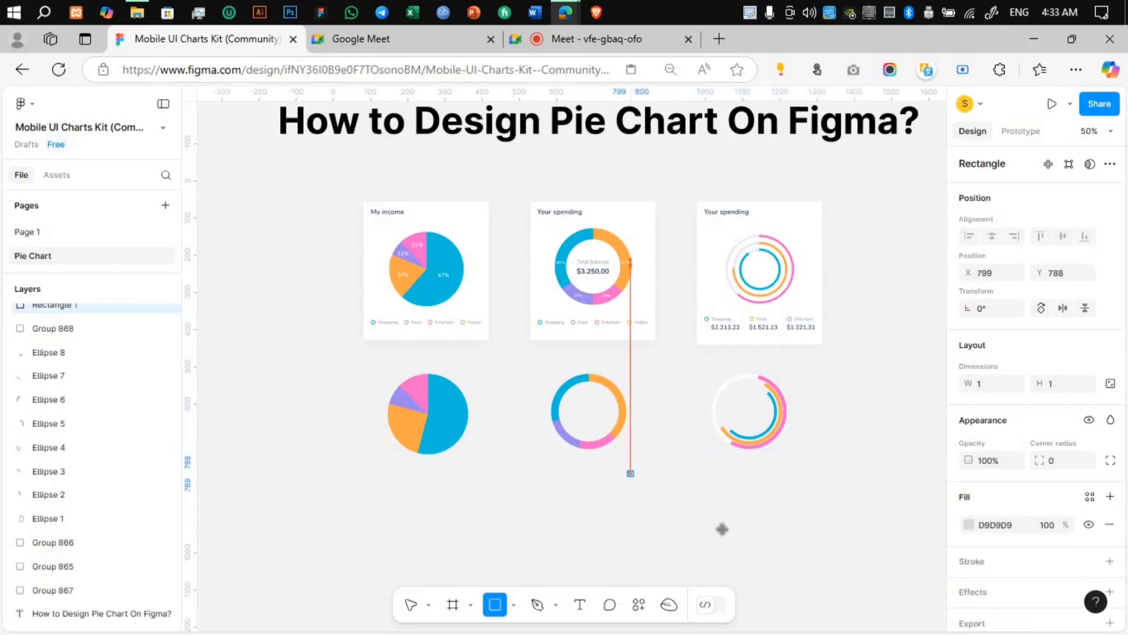
pyautogui.moveTo(630, 474); pyautogui.dragTo(722, 564)
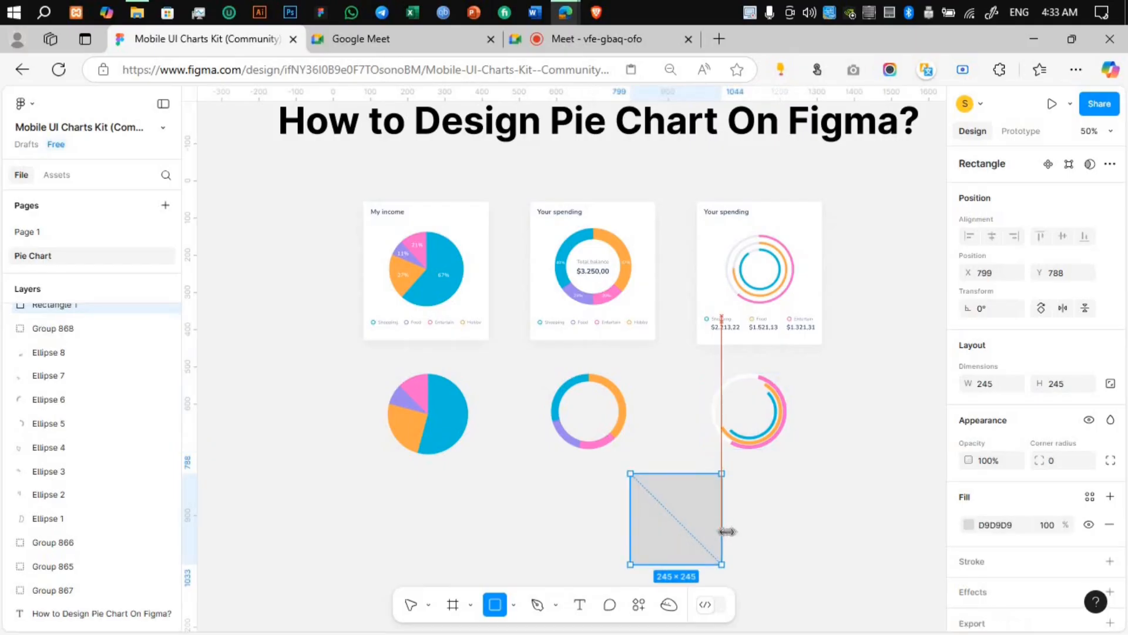
pyautogui.click(788, 501)
pyautogui.click(712, 514)
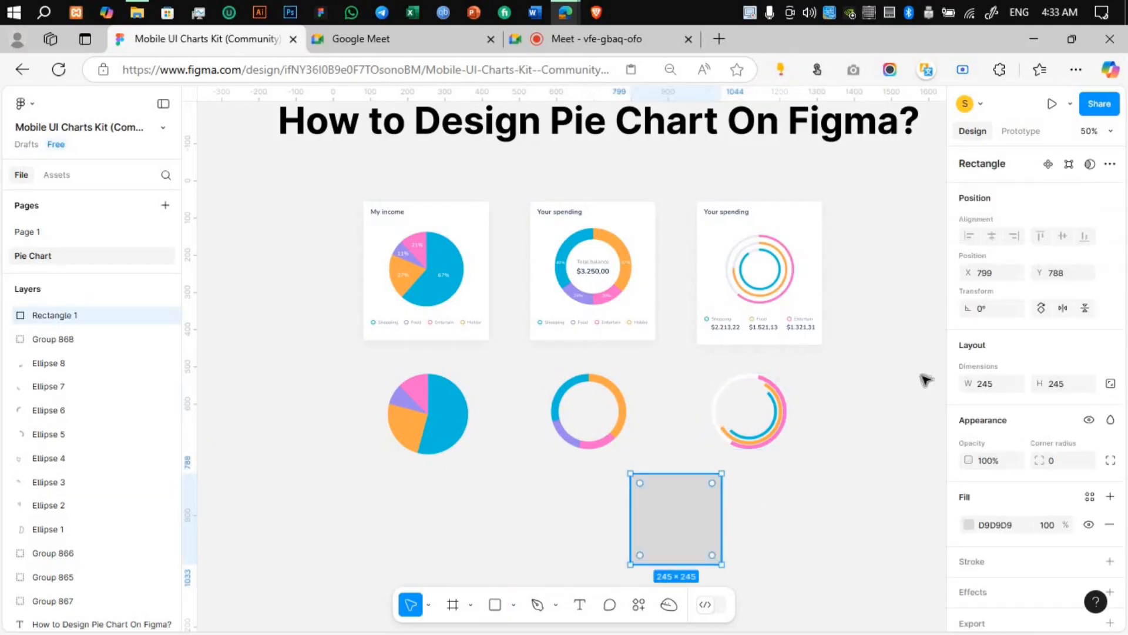
pyautogui.click(967, 525)
pyautogui.moveTo(844, 405); pyautogui.dragTo(735, 486)
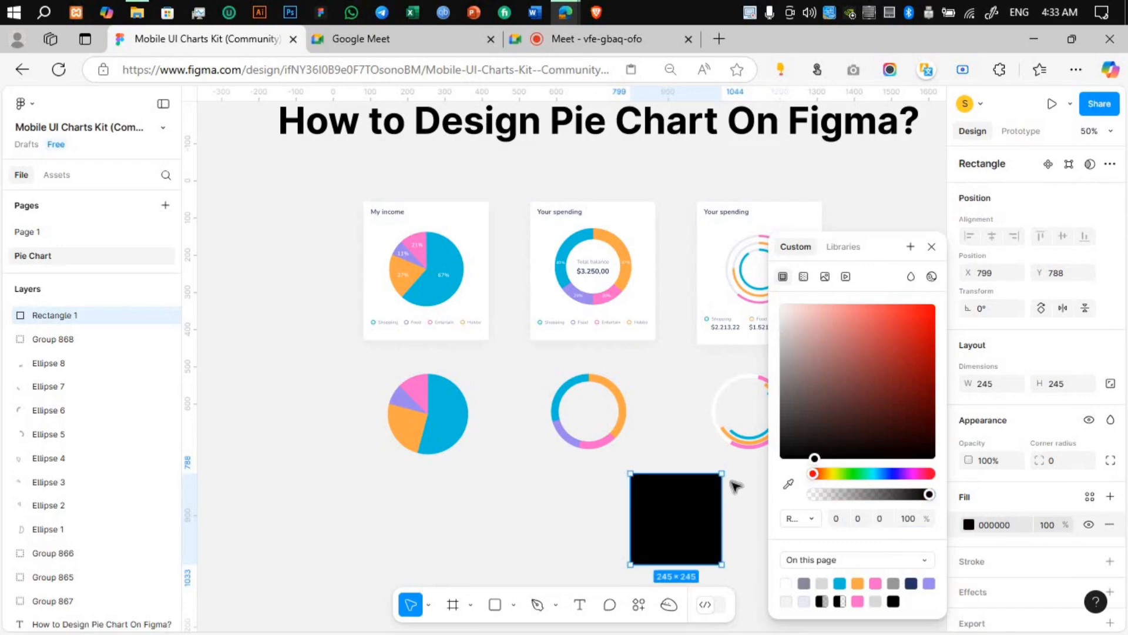
# Step: Wrap the recreated ring chart's group in another group
pyautogui.click(707, 387)
pyautogui.click(783, 438)
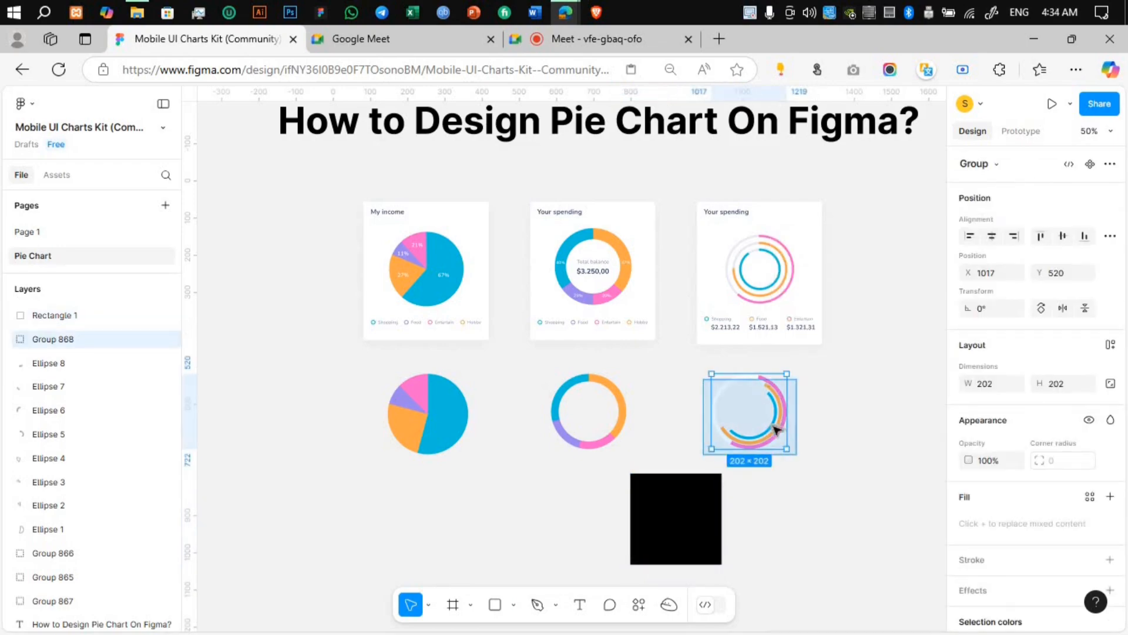
pyautogui.rightClick(773, 406)
pyautogui.hotkey('ctrl', 'g')
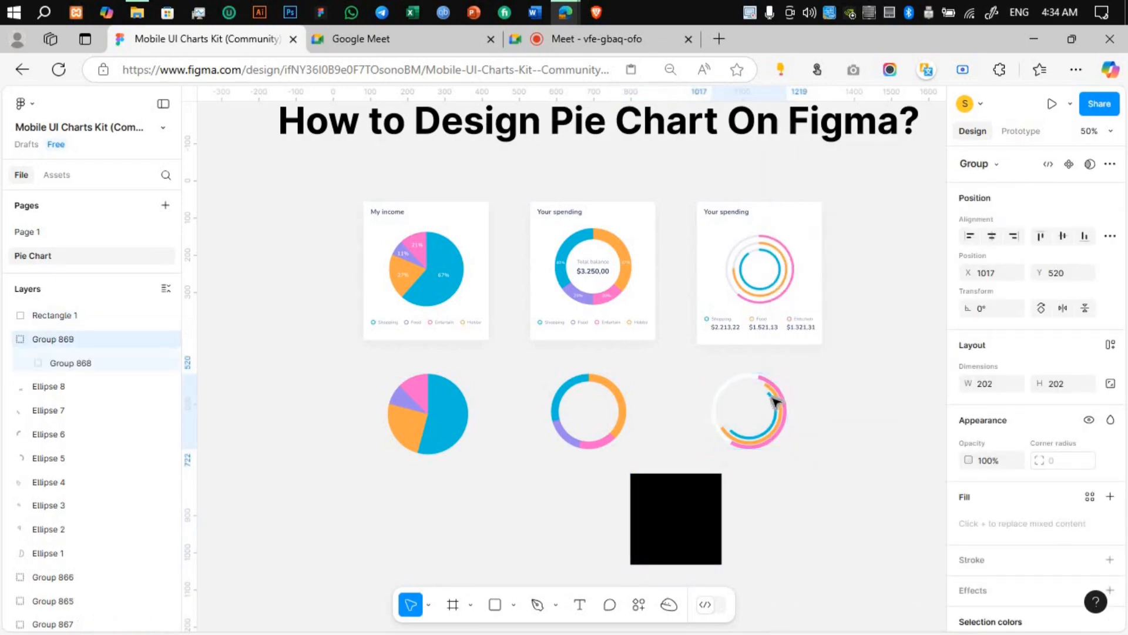
# Step: Move the ring chart group onto the black square and bring it to the front
pyautogui.moveTo(769, 418); pyautogui.dragTo(694, 506)
pyautogui.rightClick(694, 505)
pyautogui.click(750, 299)
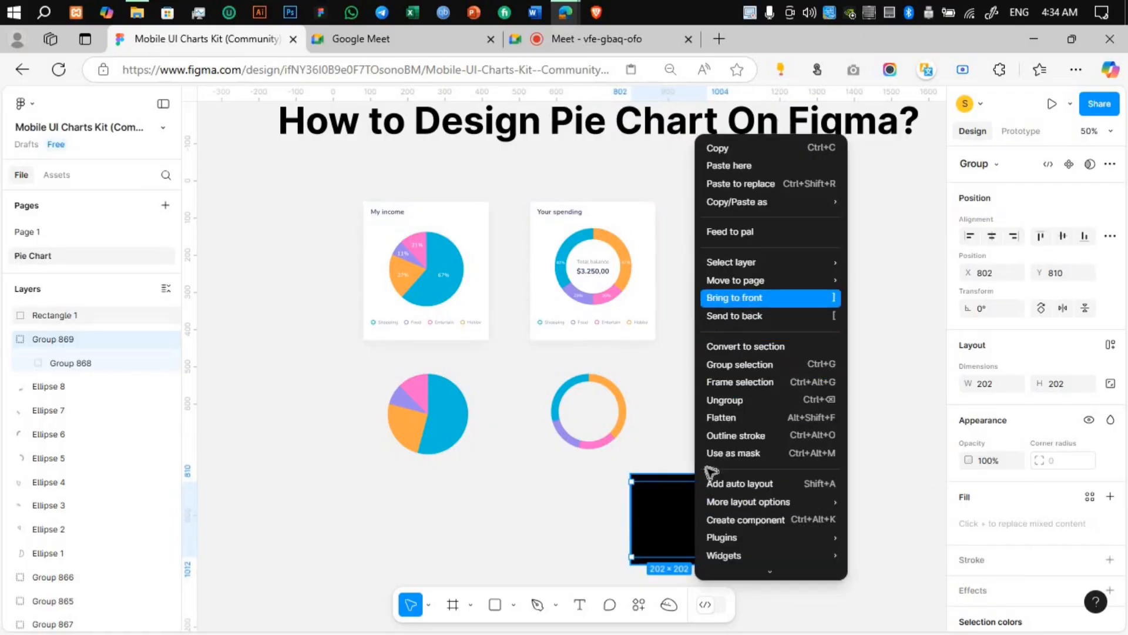
pyautogui.click(765, 448)
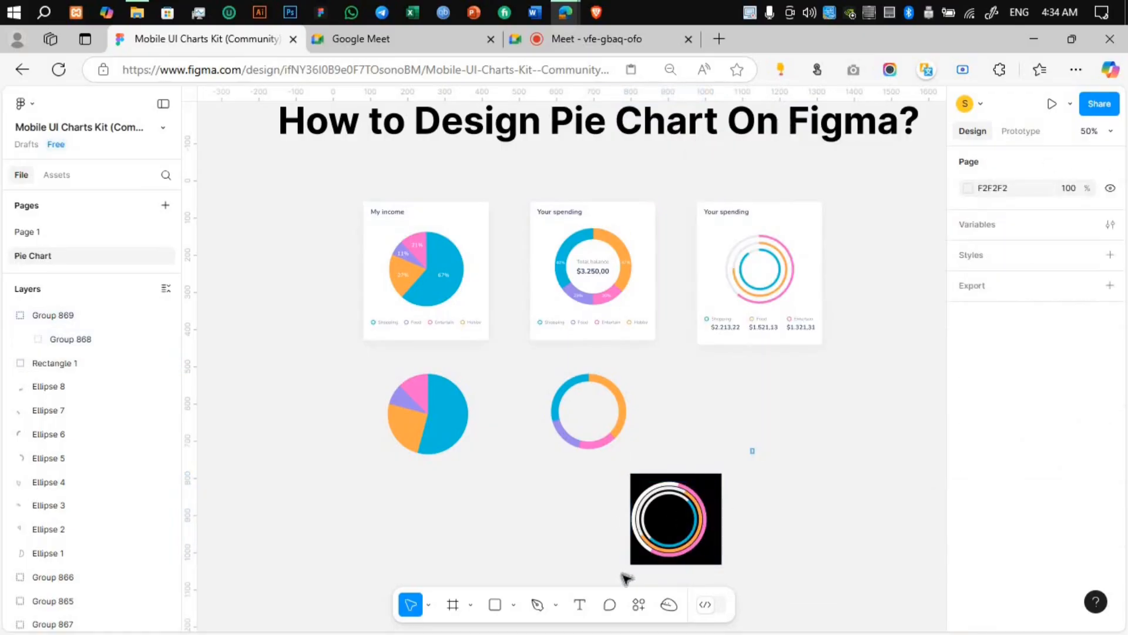
# Step: Move the ring group back under the sample ring chart at X 1043, Y 542, and shift the black square to X 831, Y 784
pyautogui.moveTo(626, 578); pyautogui.dragTo(738, 478)
pyautogui.moveTo(671, 532); pyautogui.dragTo(733, 544)
pyautogui.press('Escape')
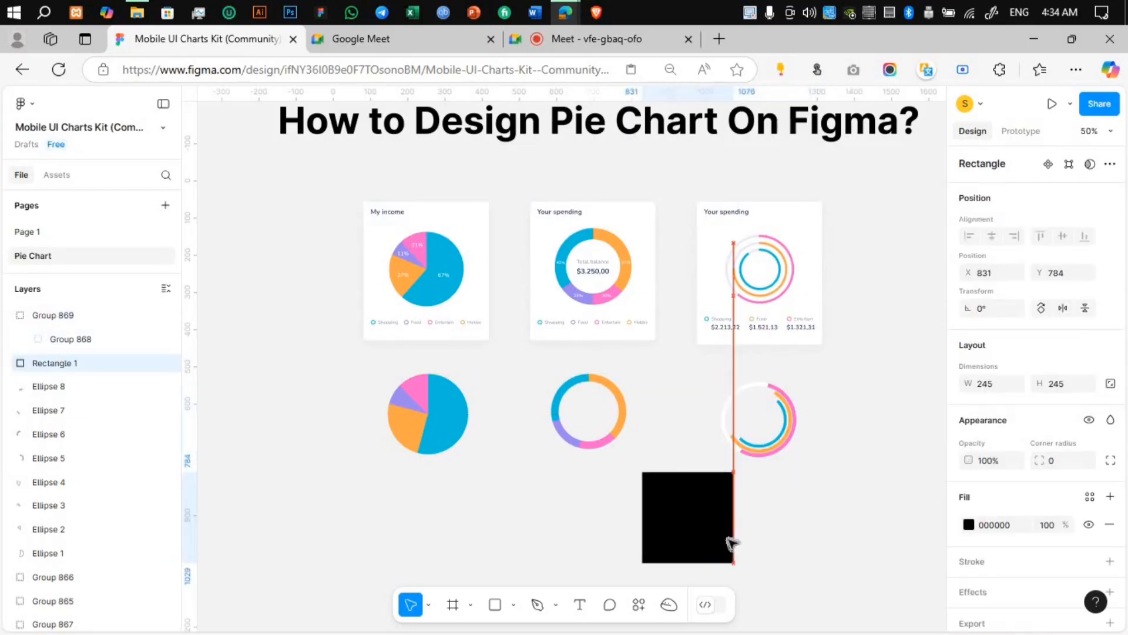
# Step: Group the repositioned ring chart once more, adding a third nesting level
pyautogui.click(800, 456)
pyautogui.click(773, 456)
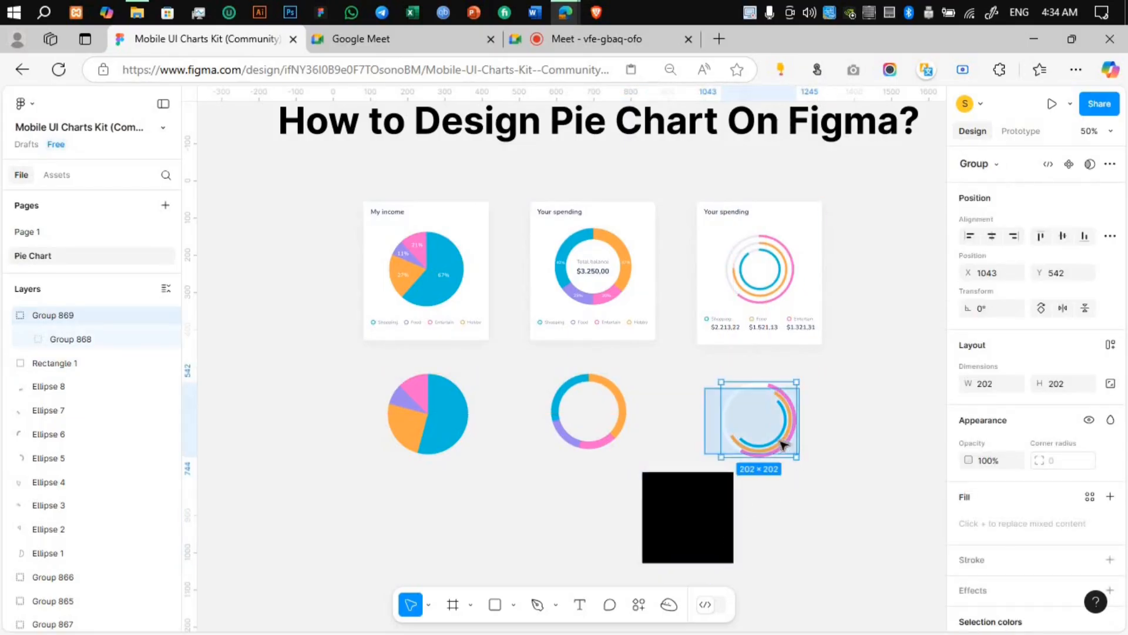
pyautogui.rightClick(779, 454)
pyautogui.click(821, 366)
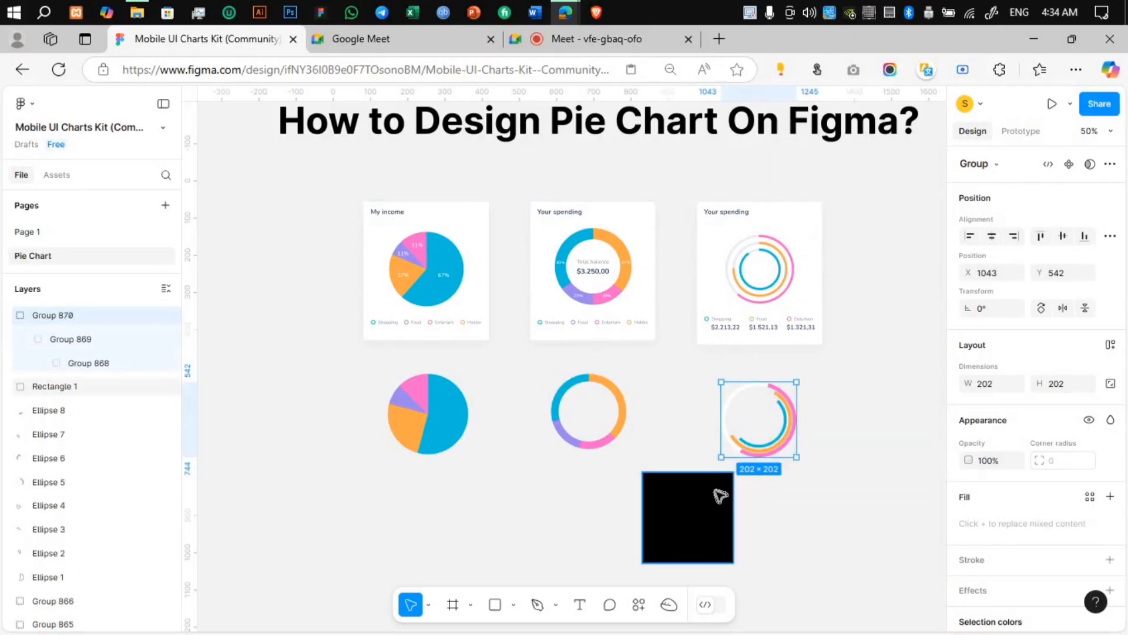
# Step: Place the black square behind the rings at X 1017, Y 520, and select the square and ring group together
pyautogui.click(720, 496)
pyautogui.moveTo(790, 413); pyautogui.dragTo(722, 482)
pyautogui.click(856, 446)
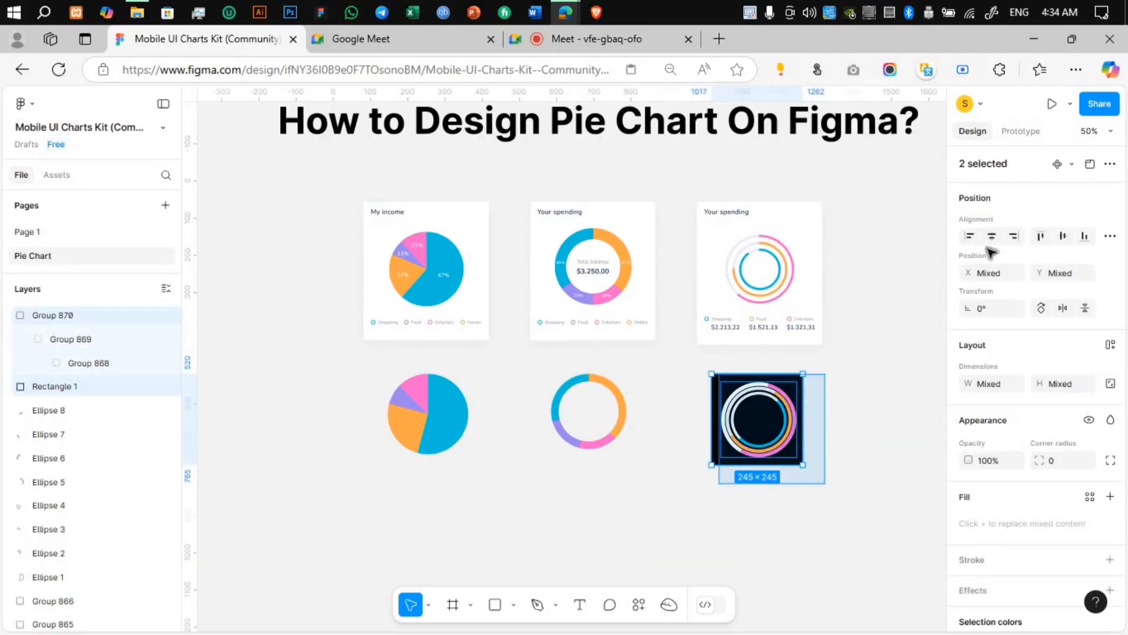